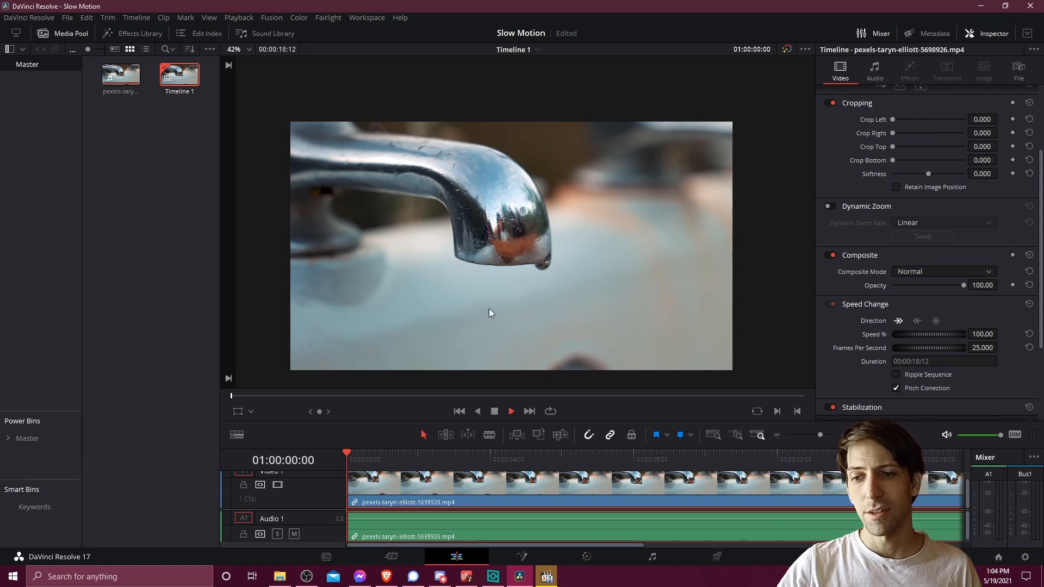
- Play the faucet clip from its start to review its original speed
key("space")
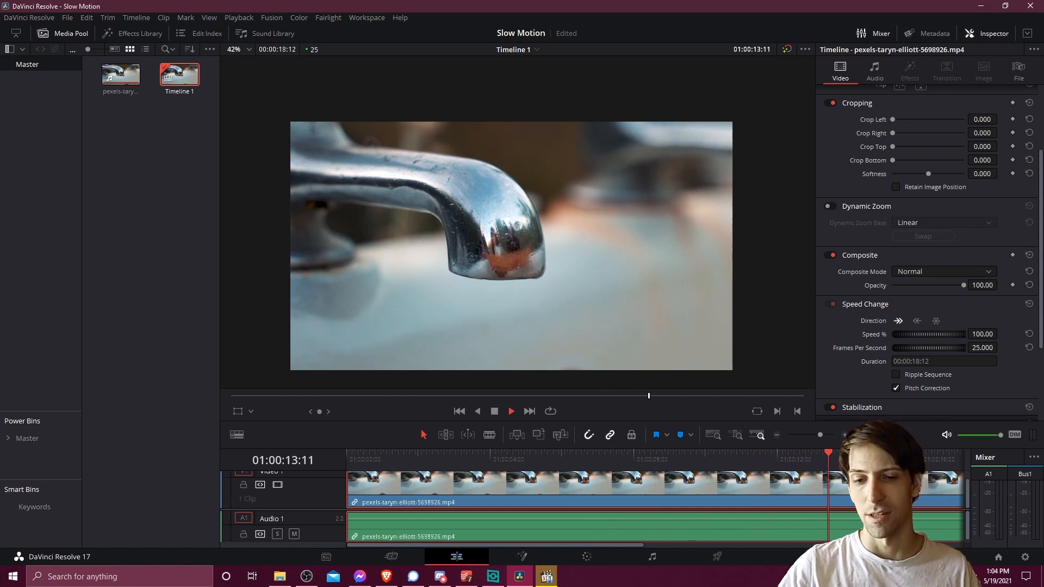
key("space")
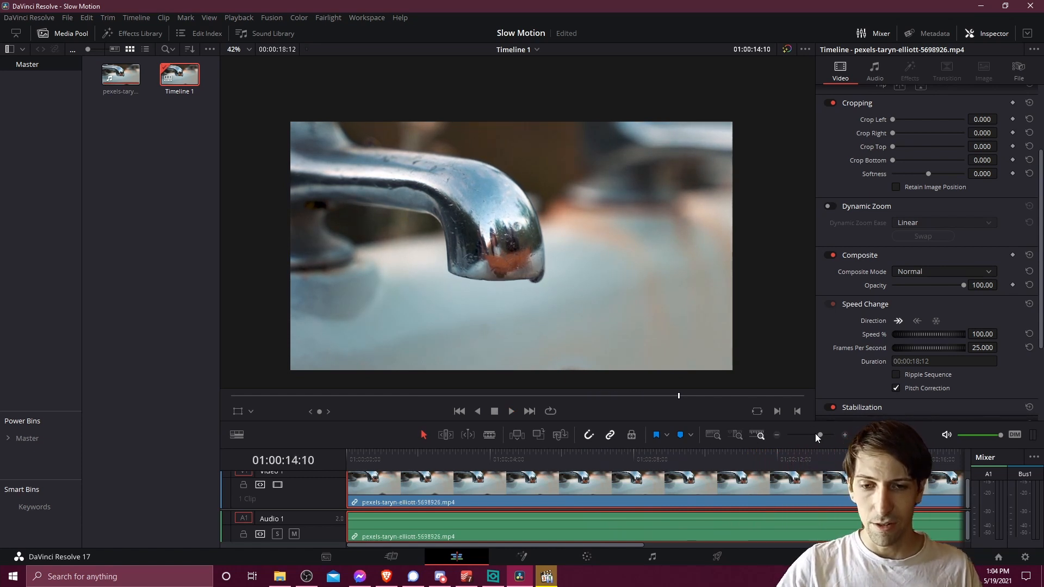
left_click_drag(815, 434, 816, 435)
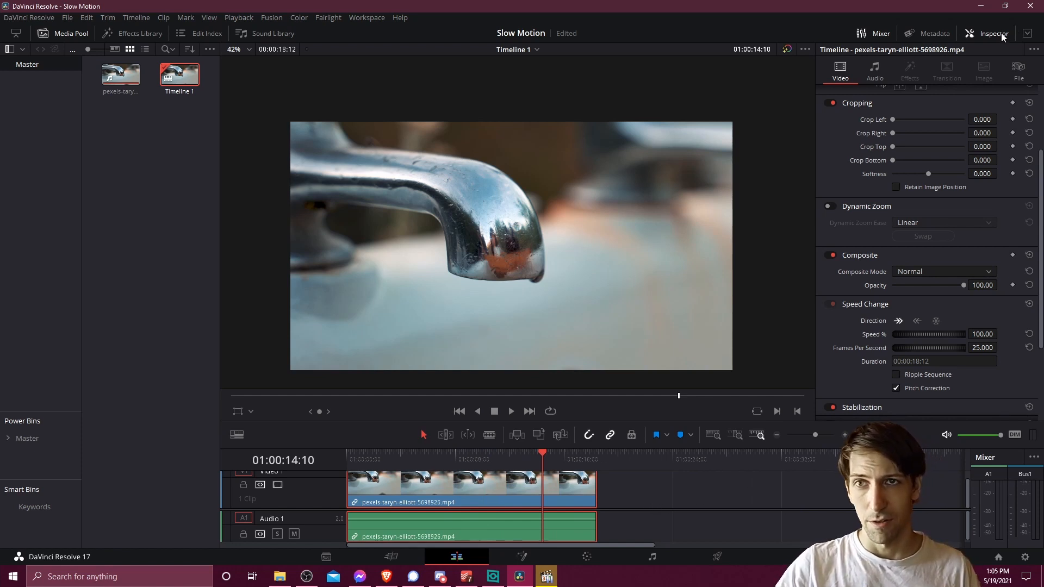
- Enable Ripple Sequence in the faucet clip's speed change settings
scroll(872, 245, "down", 1)
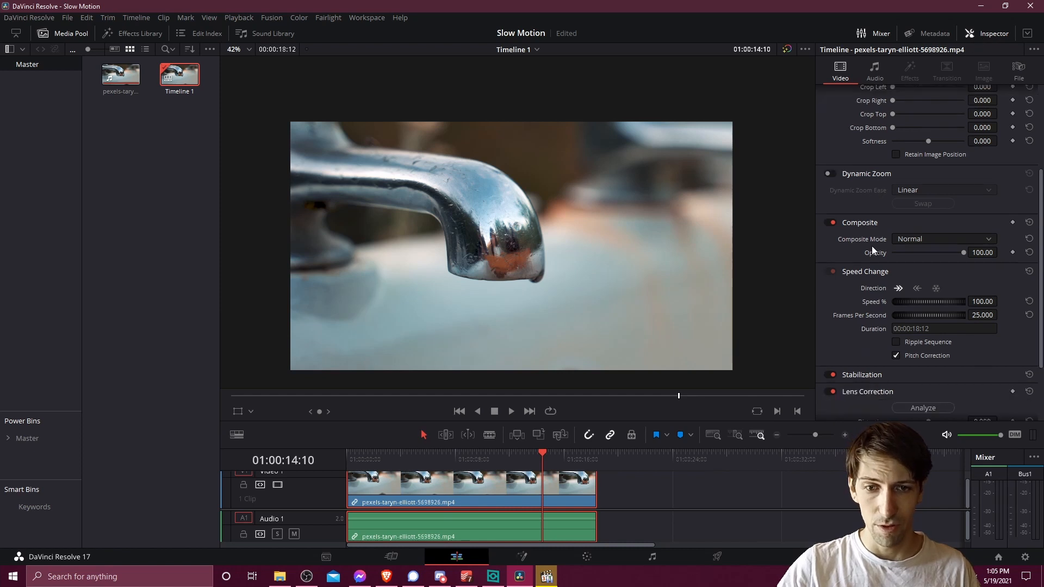
scroll(887, 274, "down", 1)
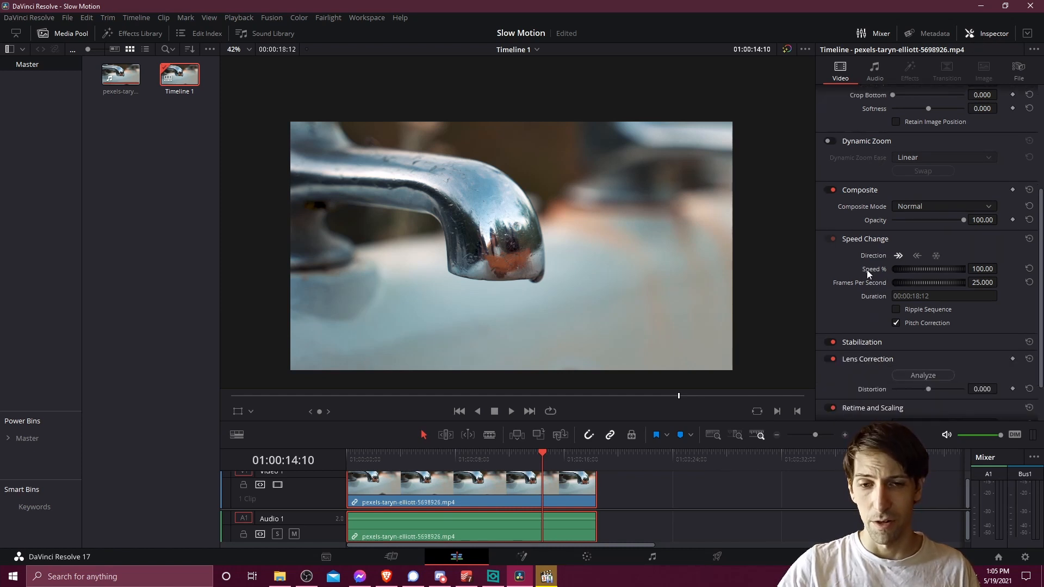
left_click(988, 268)
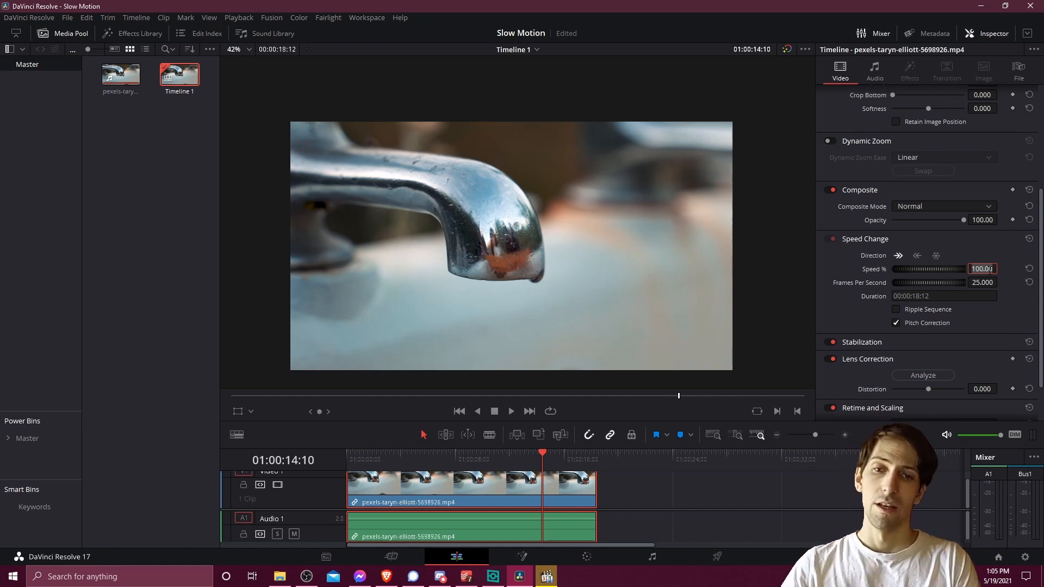
type("5")
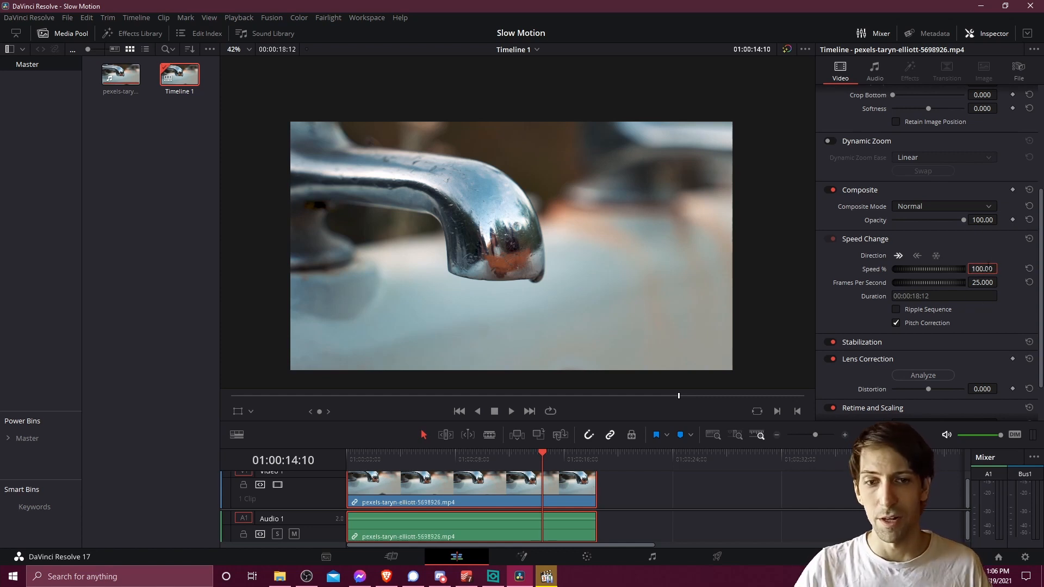
left_click(981, 269)
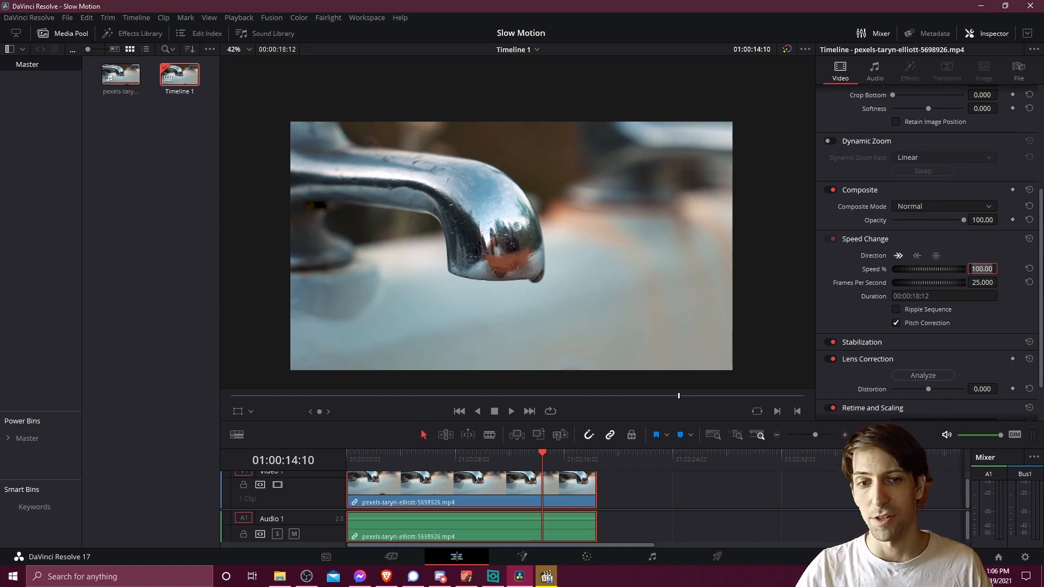
left_click(897, 309)
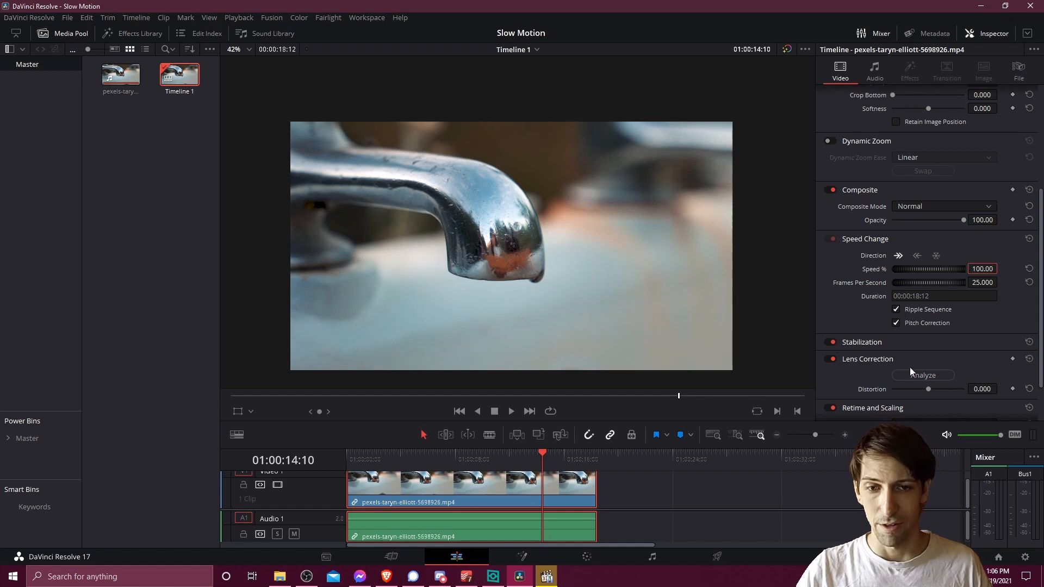
- Try setting the clip's speed to 200% and undo the change
left_click(982, 269)
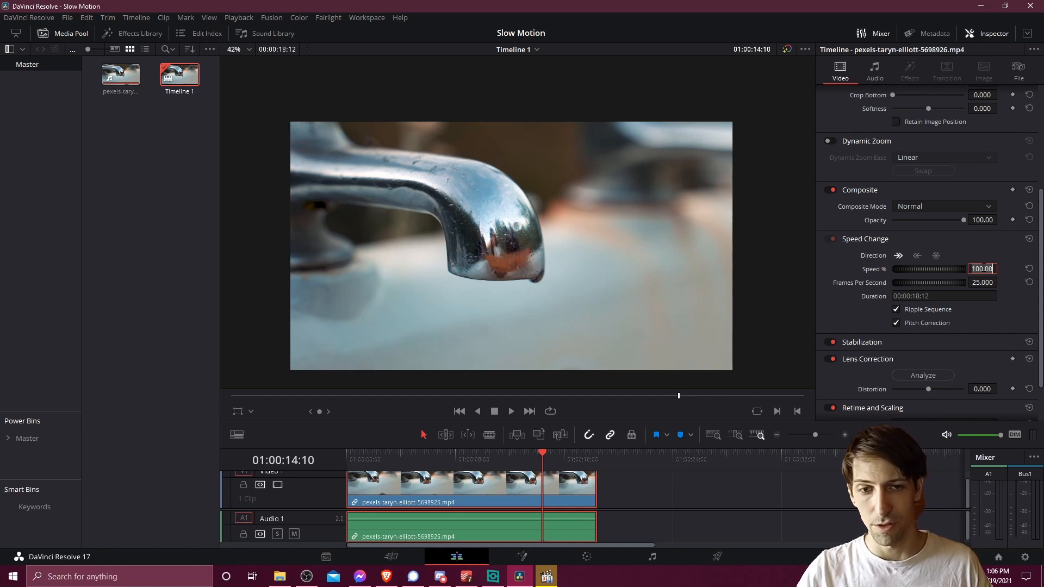
type("200")
key("Return")
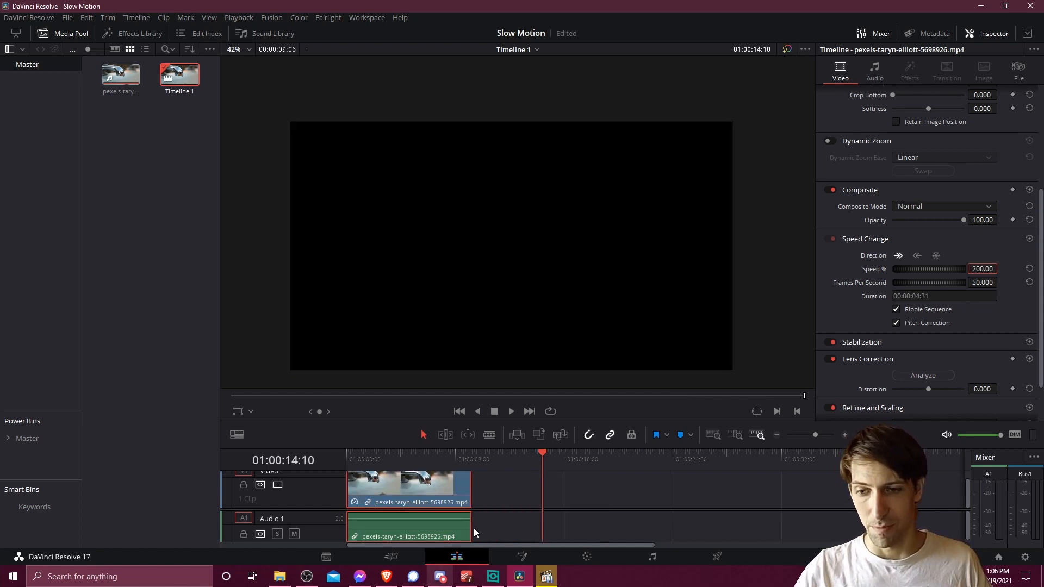
key("ctrl+z")
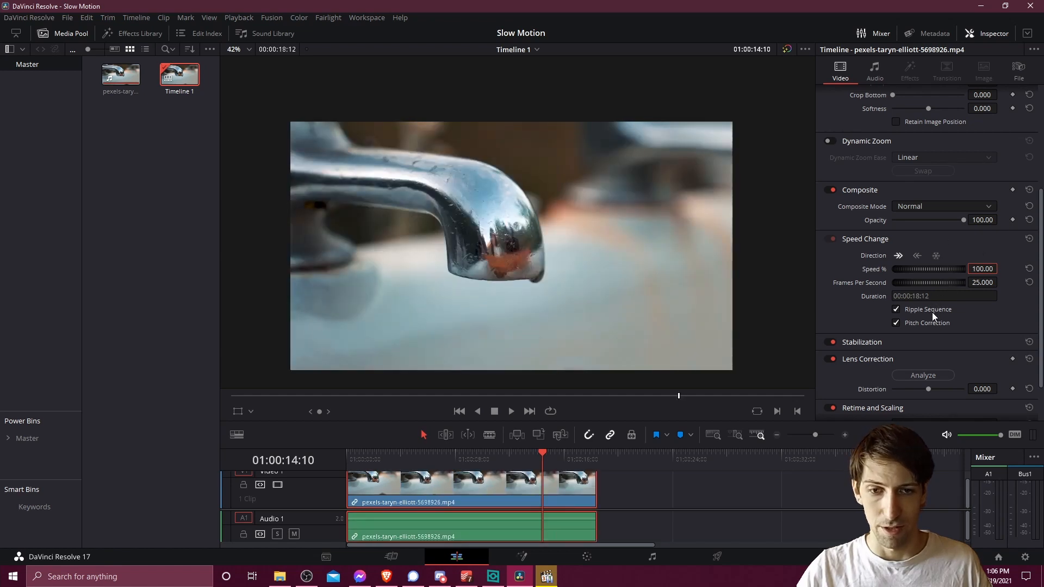
- Turn off Ripple Sequence and set the clip's speed to 50%
left_click(932, 311)
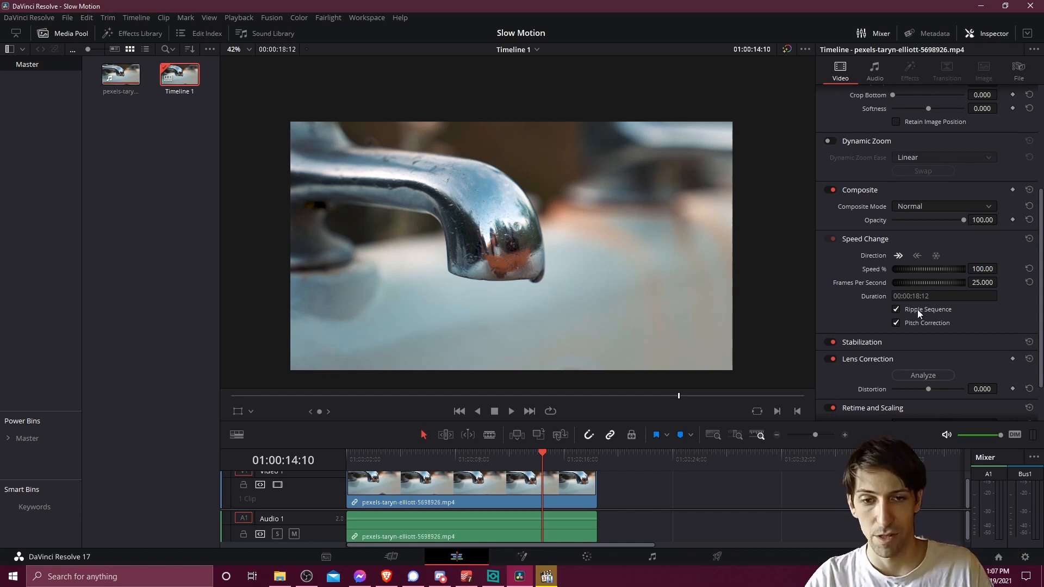
left_click(984, 268)
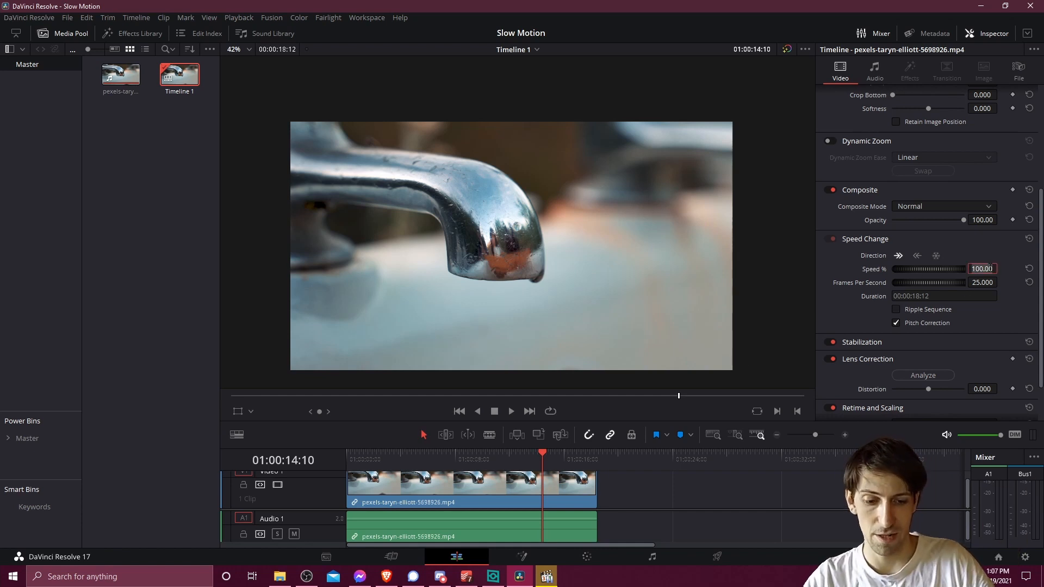
type("50")
key("Return")
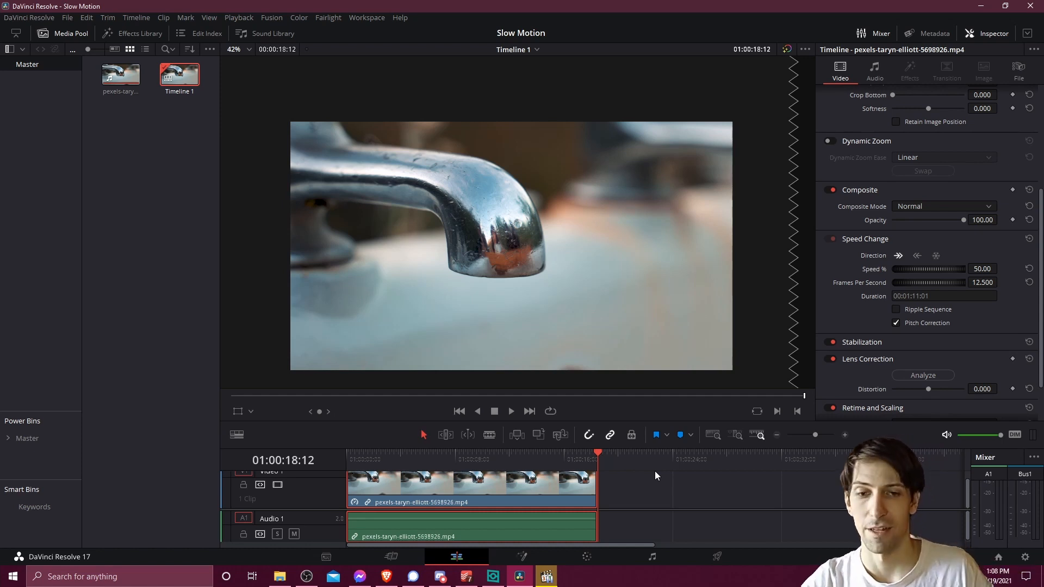
- Set the clip's speed to 50% with Ripple Sequence on and Pitch Correction off
left_click(896, 309)
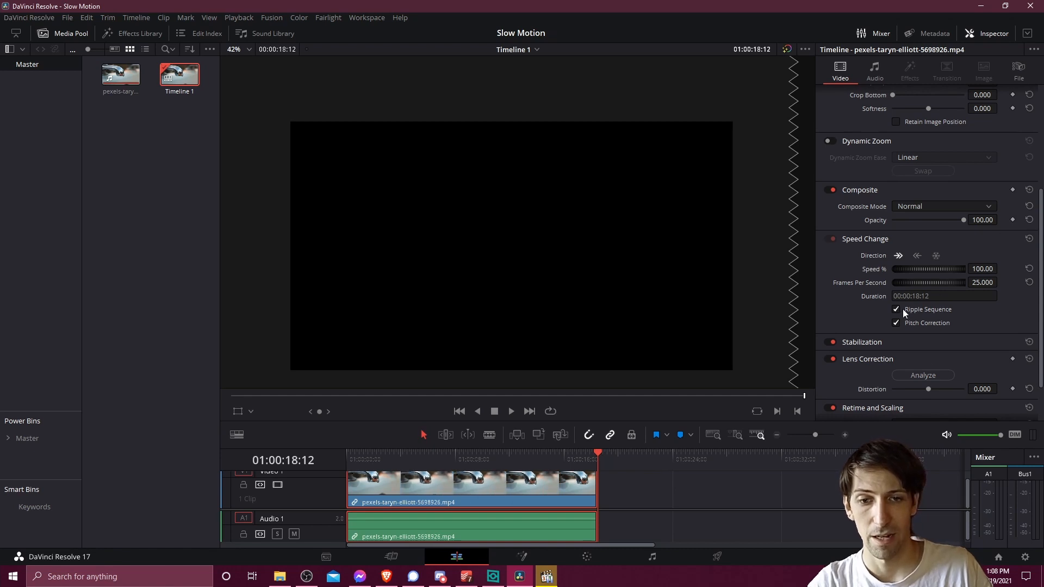
left_click(989, 268)
type("50")
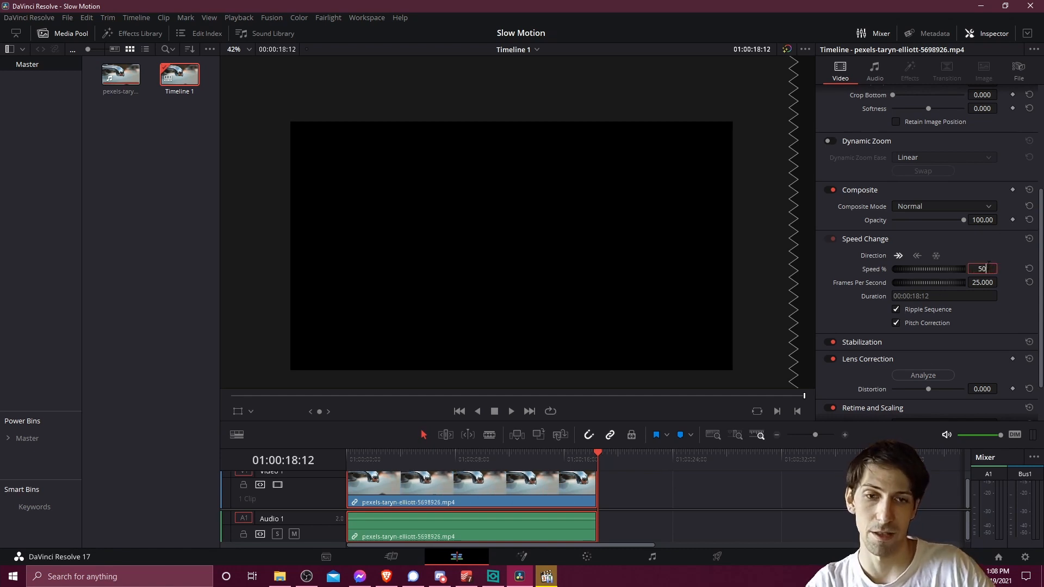
key("Return")
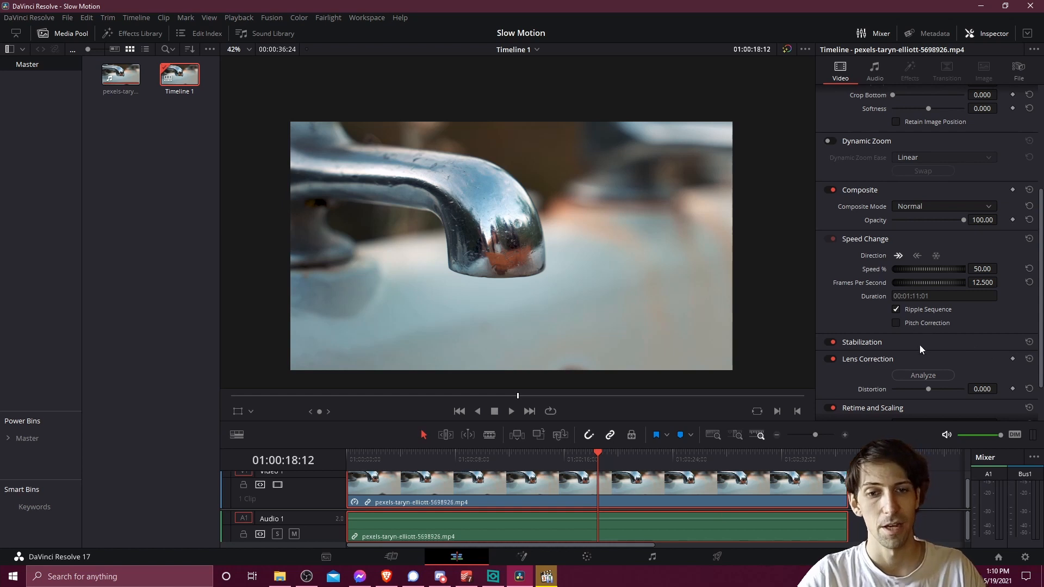
left_click(915, 324)
- Play the slowed clip from its start and again from its second half to check the slow motion
left_click(532, 457)
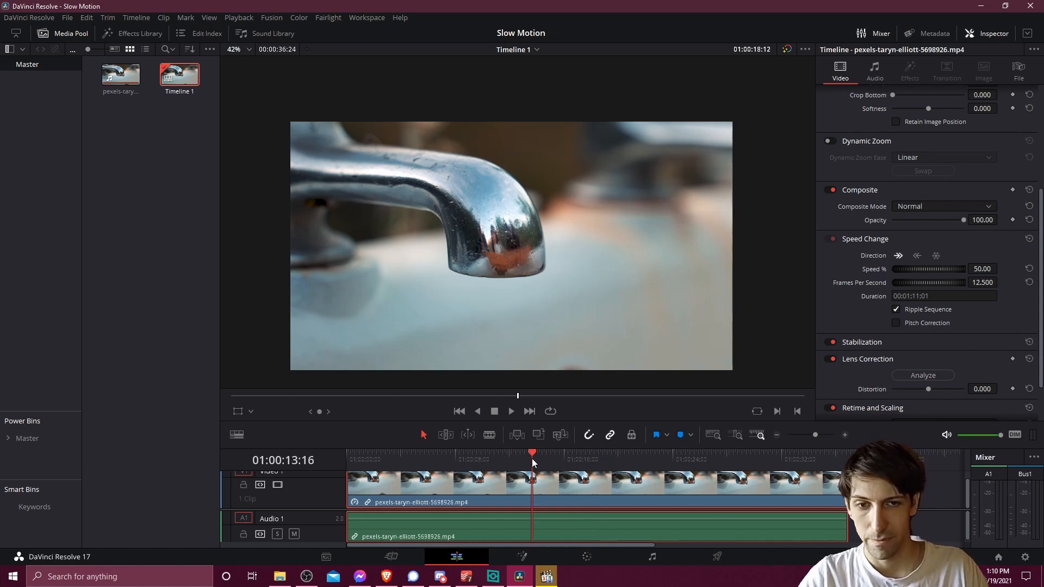
key("Home")
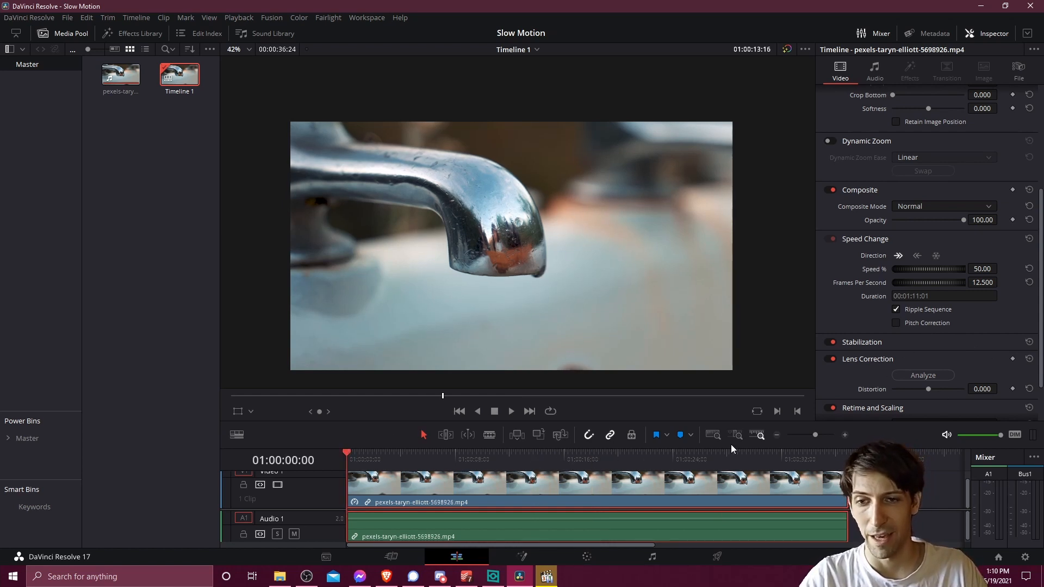
key("space")
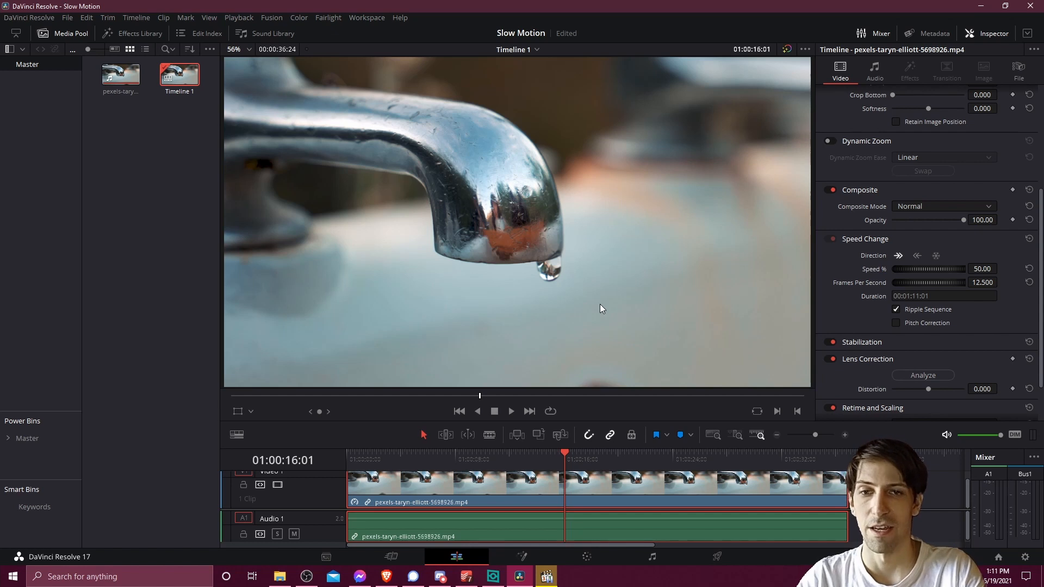
key("space")
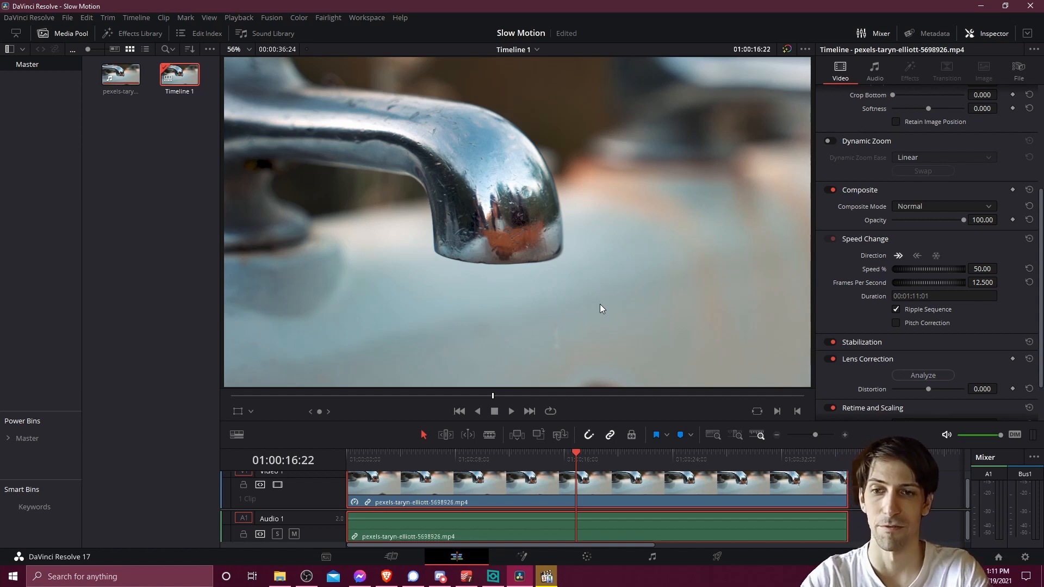
left_click(637, 456)
key("space")
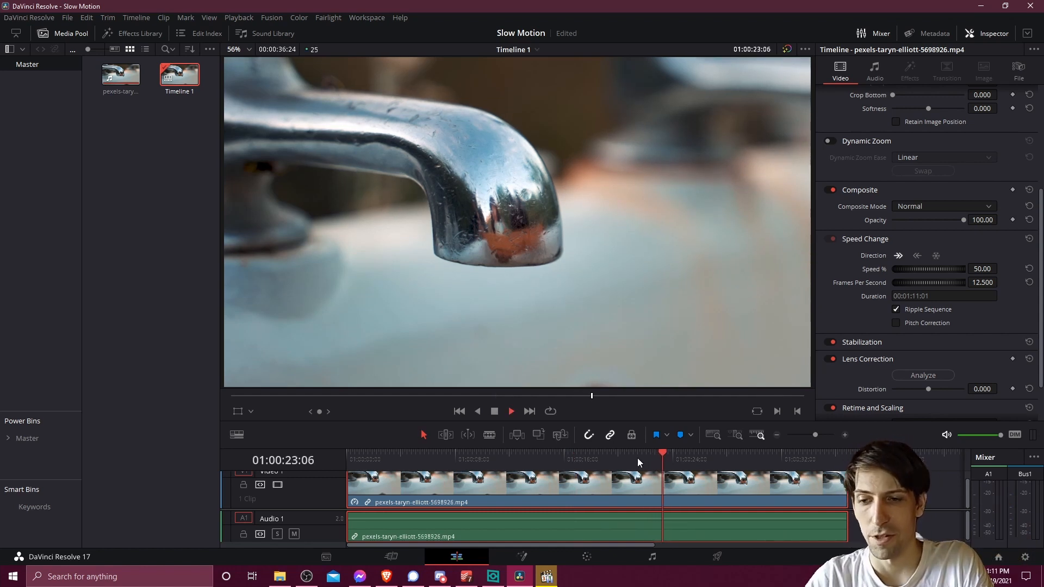
key("space")
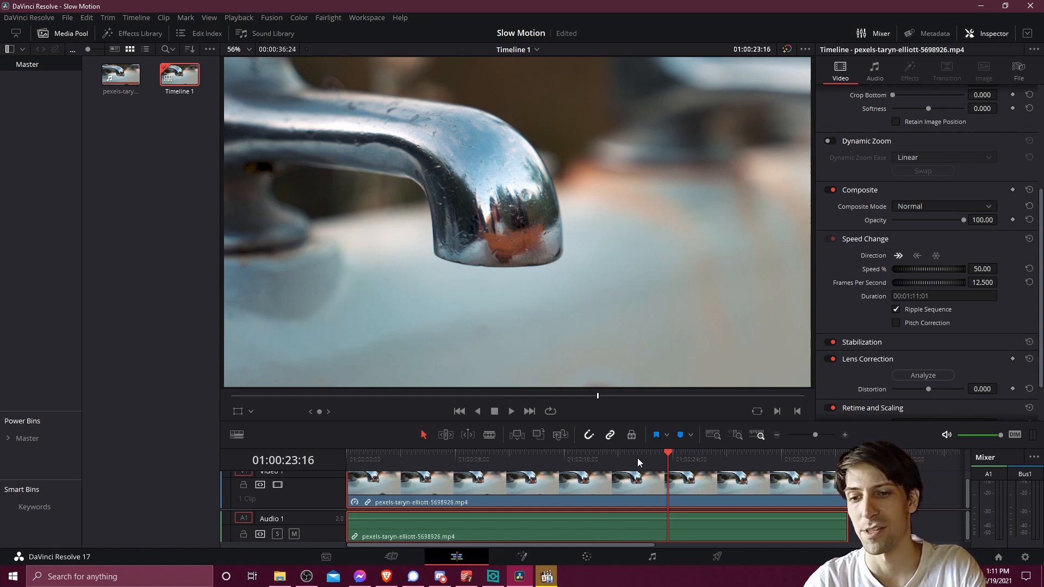
- Reset the clip's speed change and split the clip at 01:00:07:12, just before the water drop falls
left_click(1030, 240)
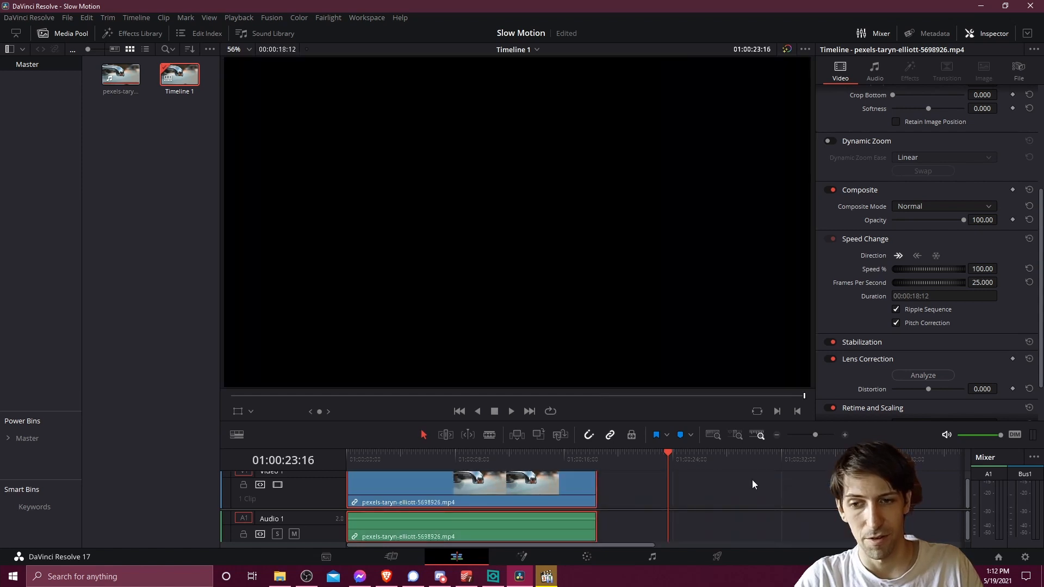
left_click(438, 460)
key("space")
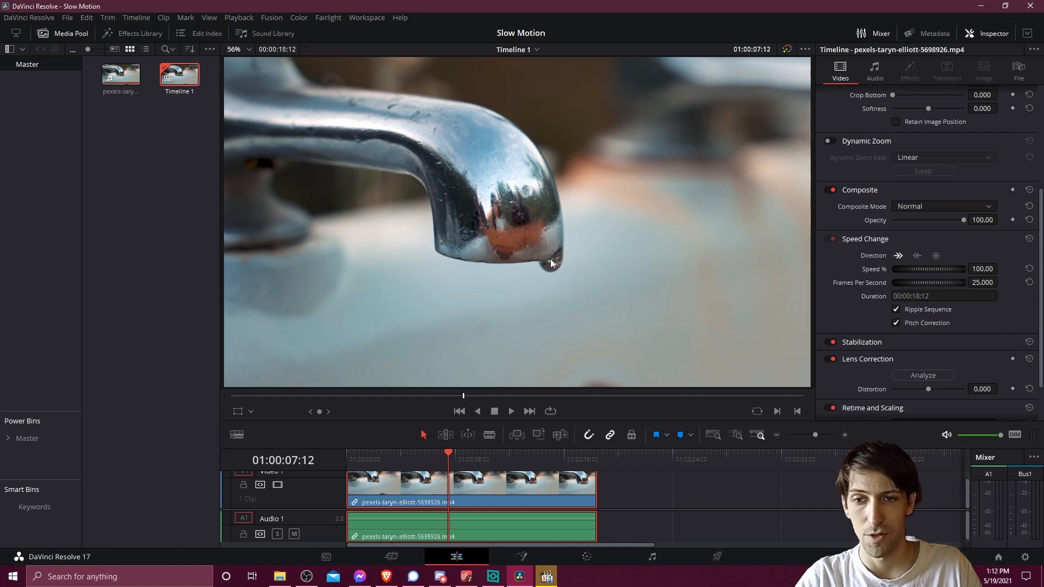
key("b")
left_click(845, 435)
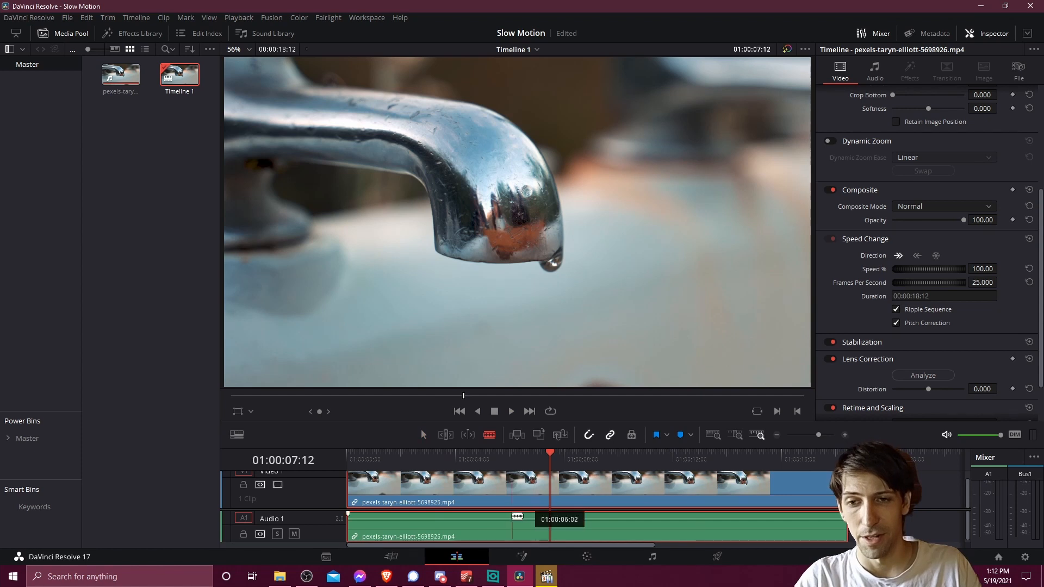
left_click(556, 485)
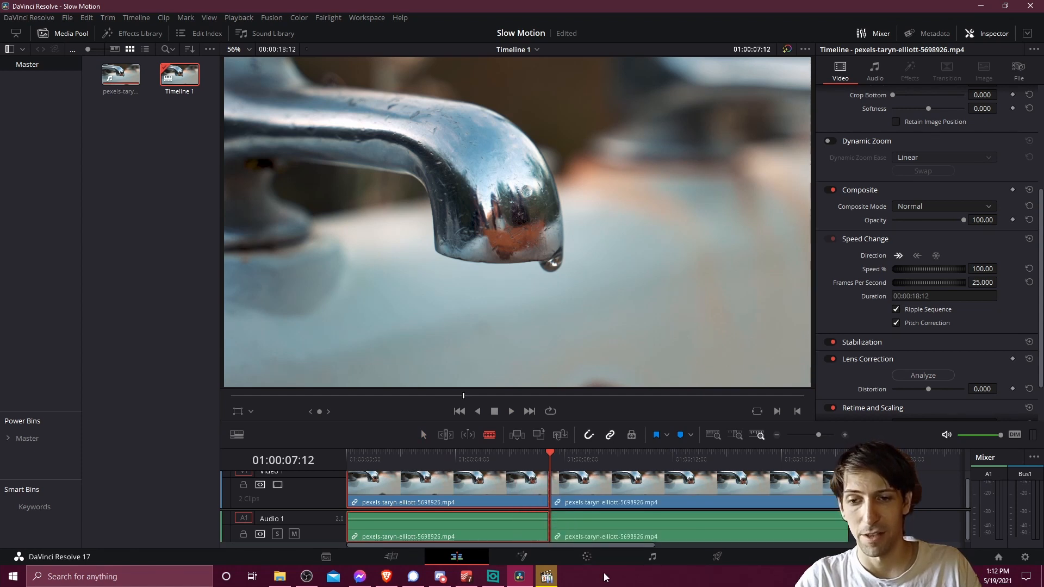
- Split the remaining clip at 01:00:08:11, just after the drop has fallen, and return to the selection tool
left_click(844, 435)
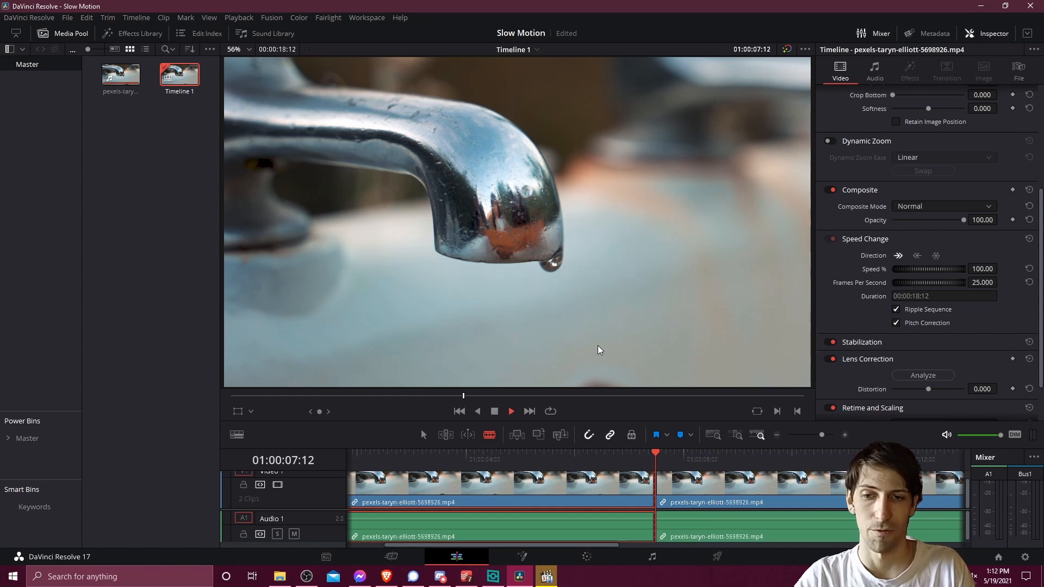
key("space")
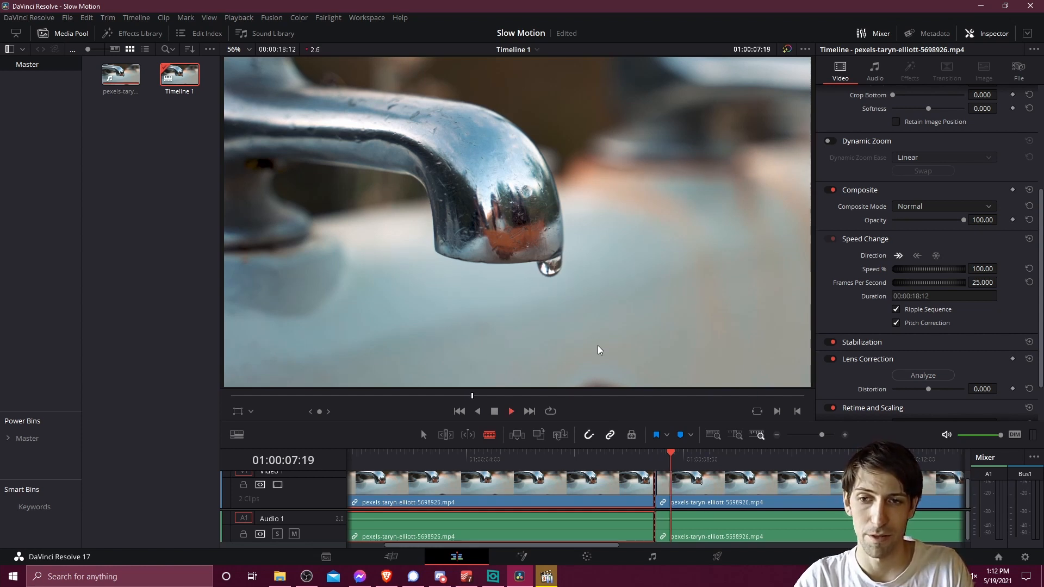
key("space")
key("Left")
key("Left")
key("Left")
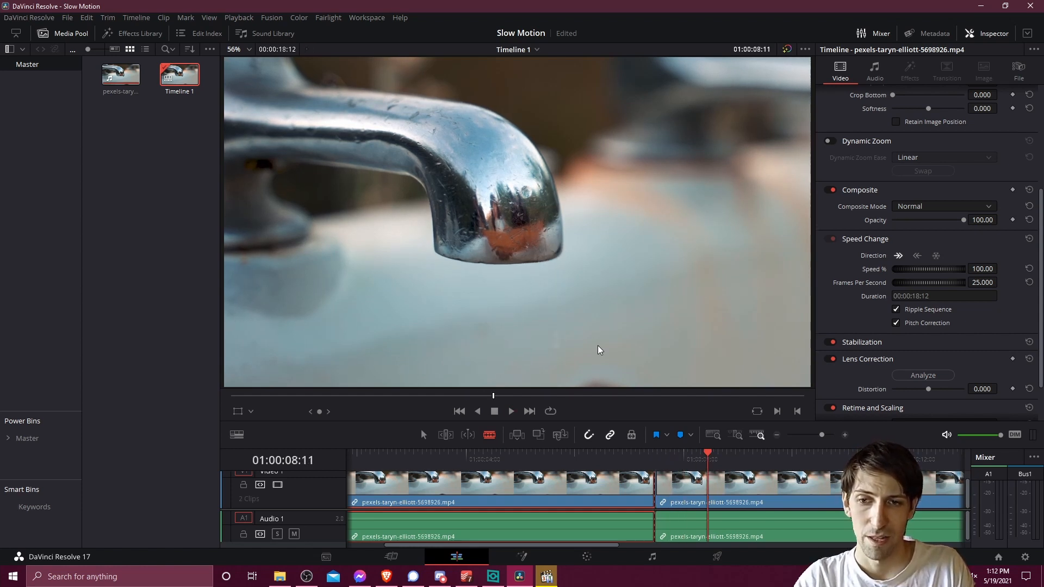
key("Right")
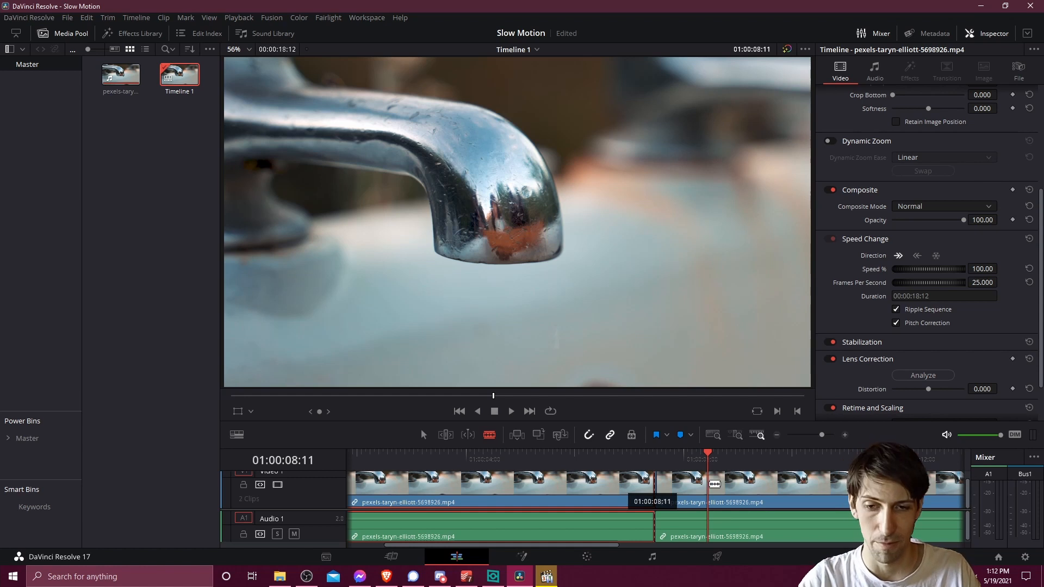
left_click(713, 484)
key("a")
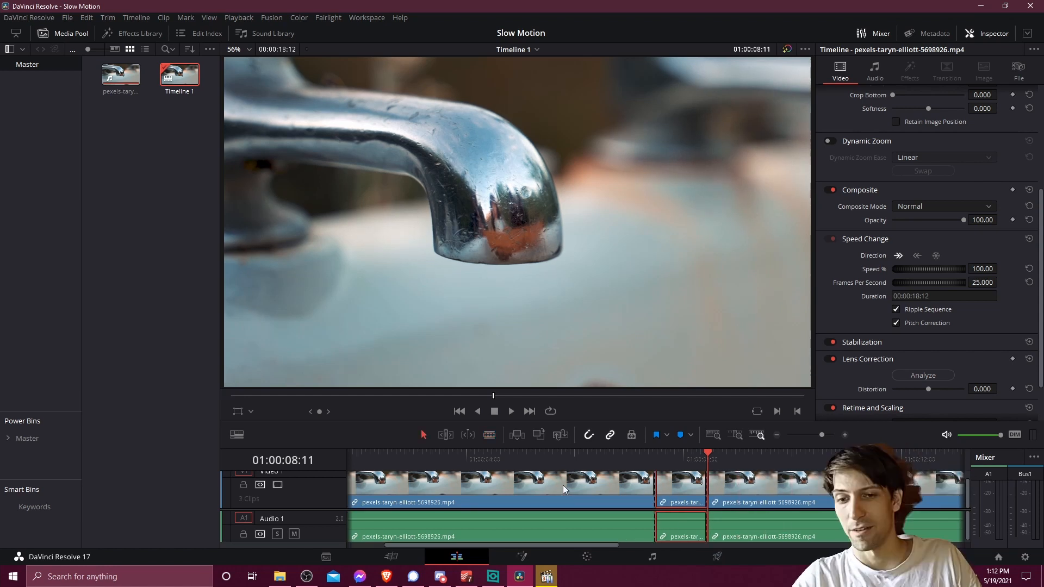
- Set the speed of the short middle clip containing the falling drop to 50%
left_click(779, 495, "shift")
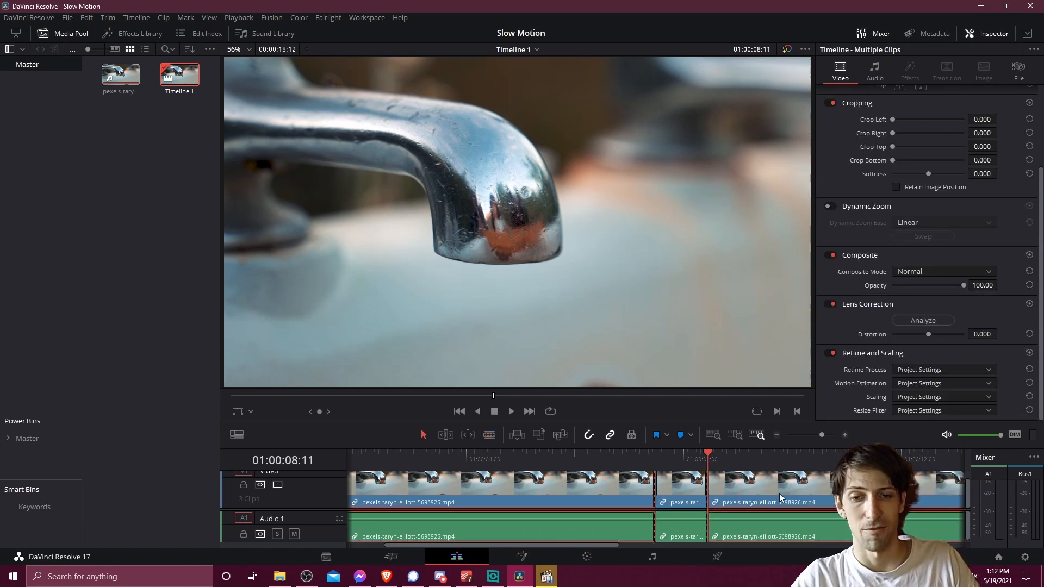
left_click(671, 489)
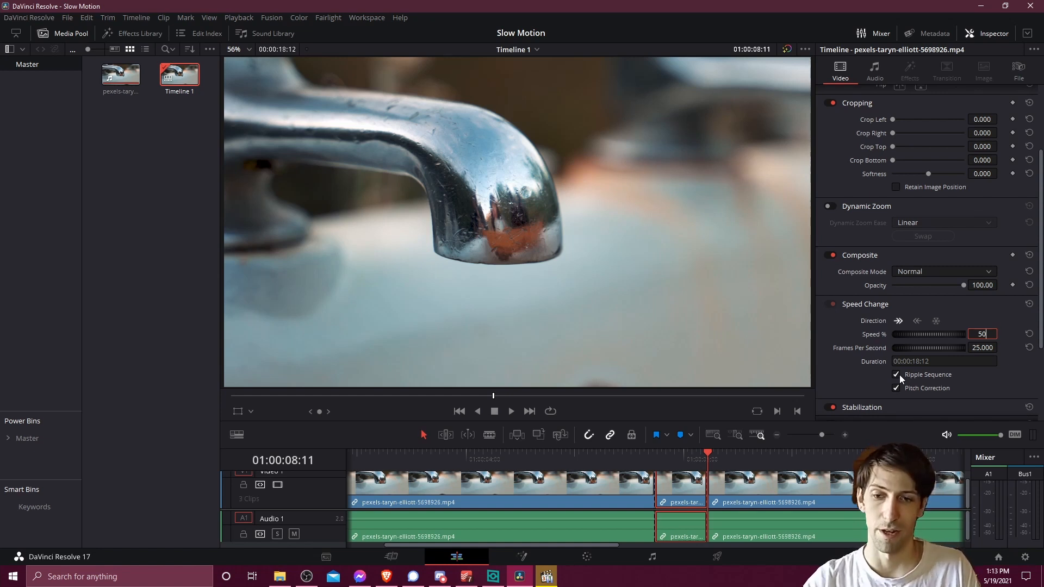
key("Return")
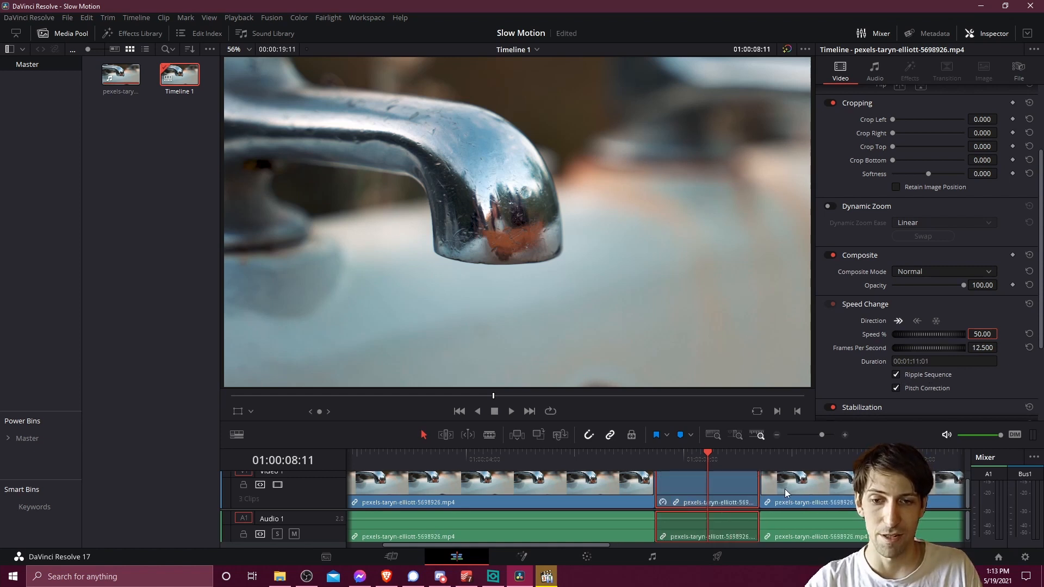
- Play the timeline from 01:00:06:06 through the slowed middle clip to check the falling drop
left_click(787, 492)
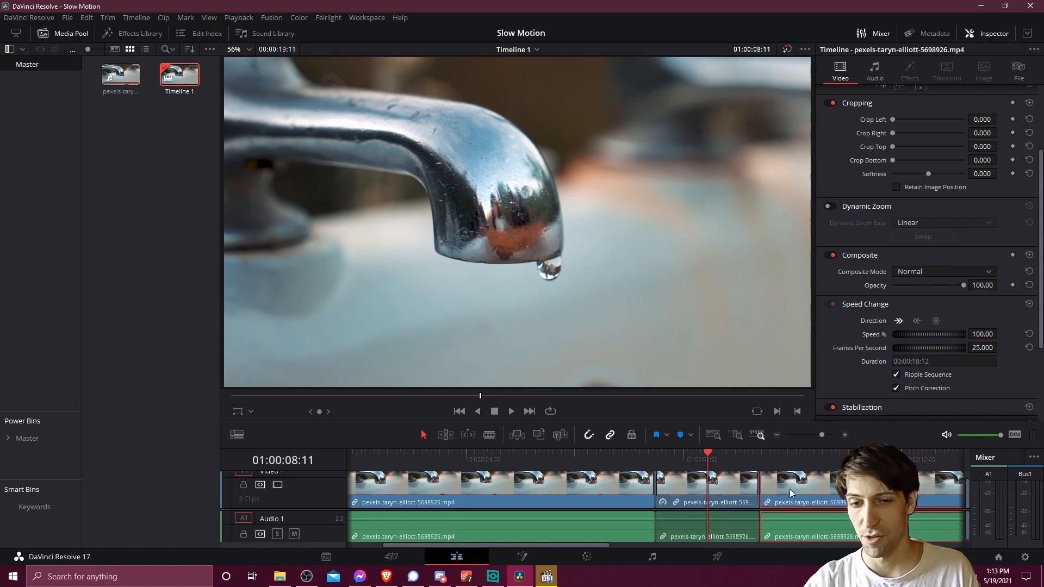
left_click(727, 479)
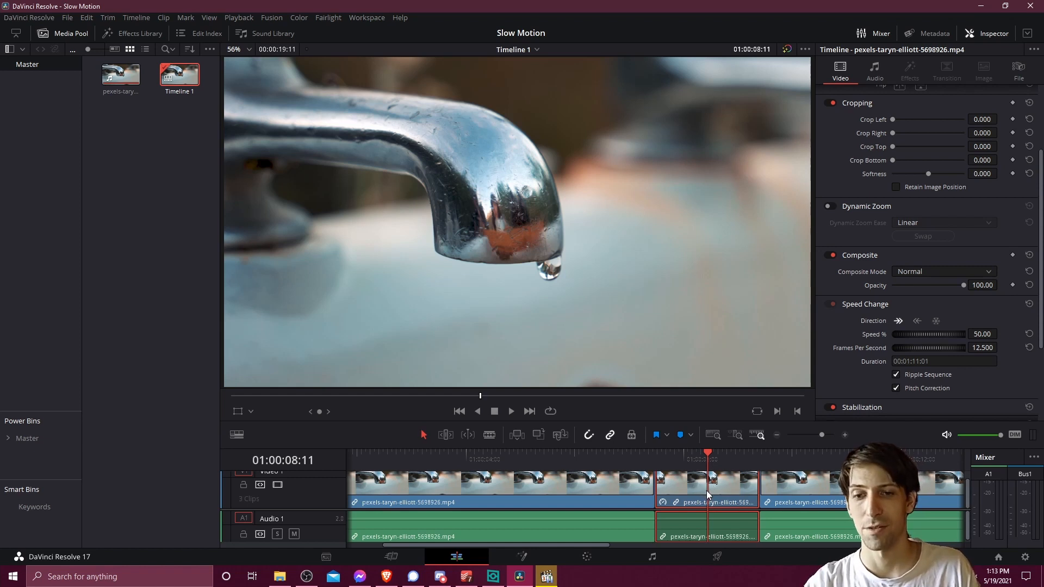
left_click(589, 460)
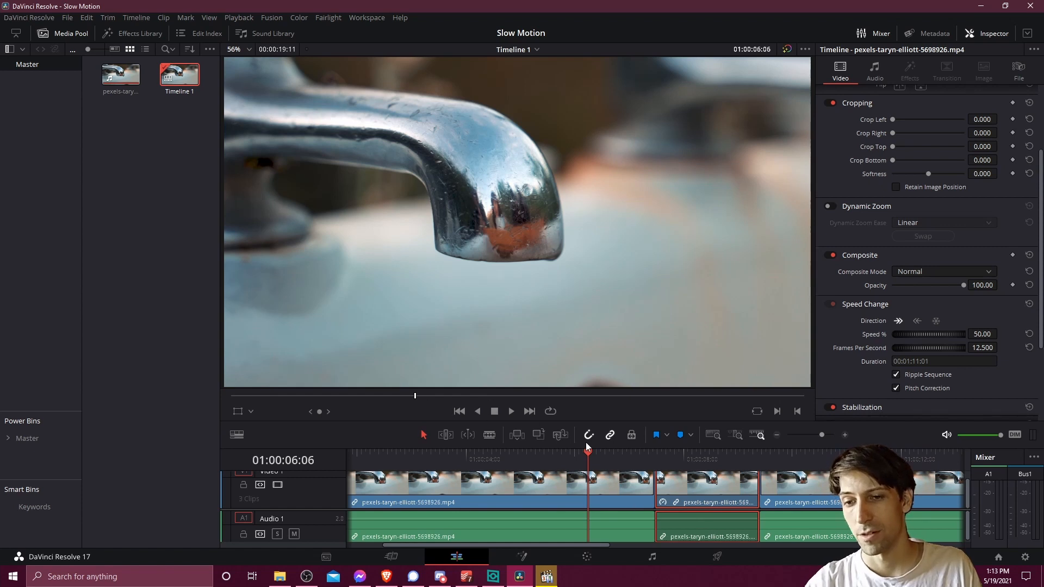
key("space")
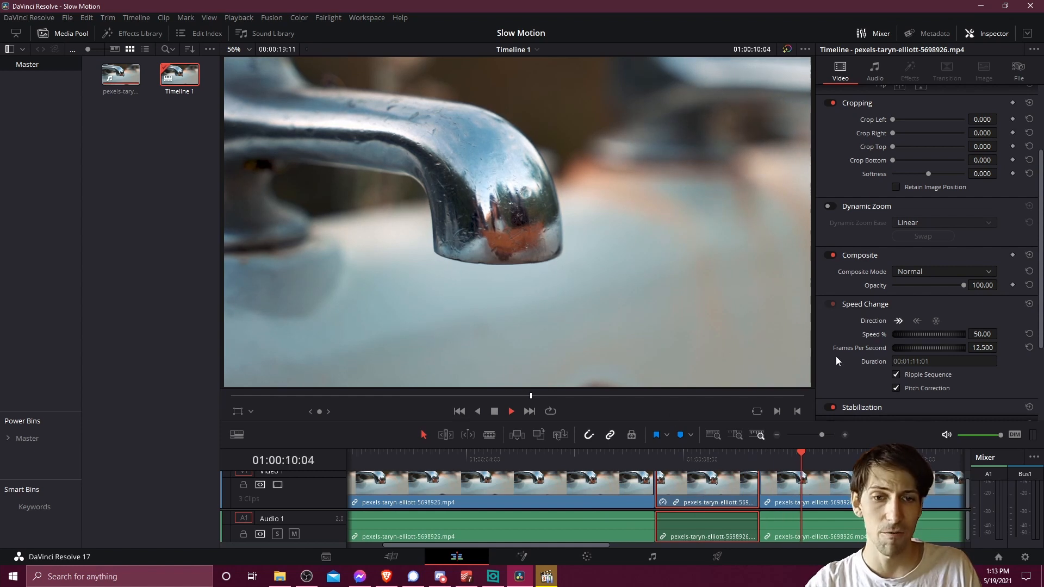
- Set the middle clip's speed to 25% and play the timeline from just before it
left_click(977, 335)
type("25")
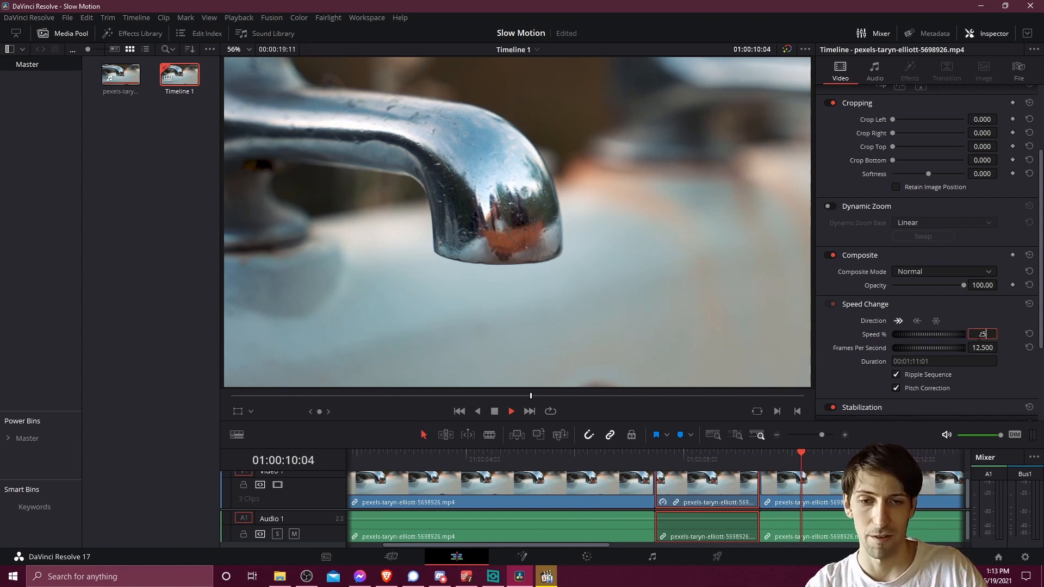
key("Return")
left_click(643, 455)
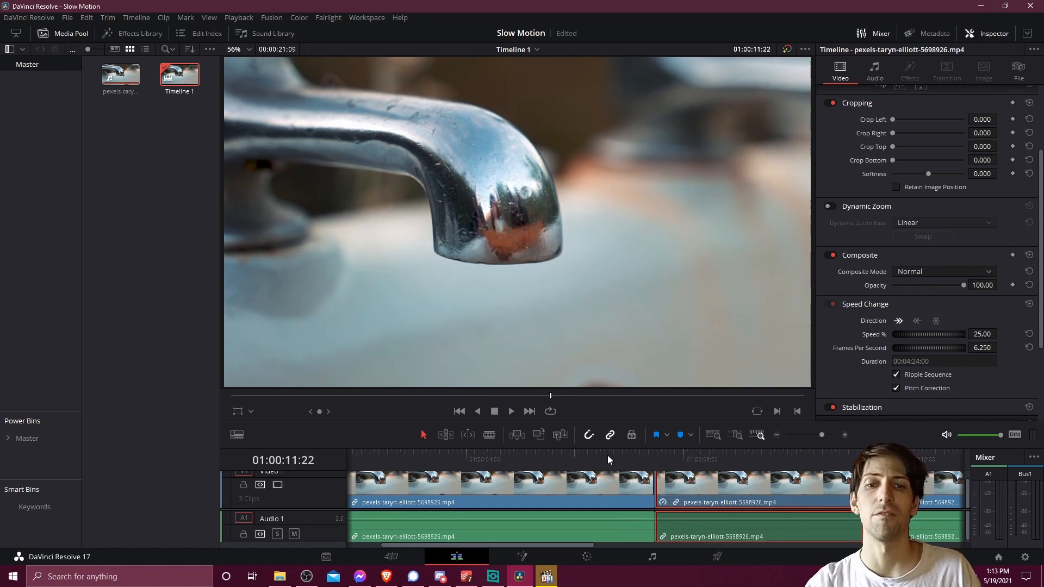
- Split the first clip at 01:00:06:14, shortly before the slowed section, and return to the selection tool
left_click_drag(609, 455, 605, 460)
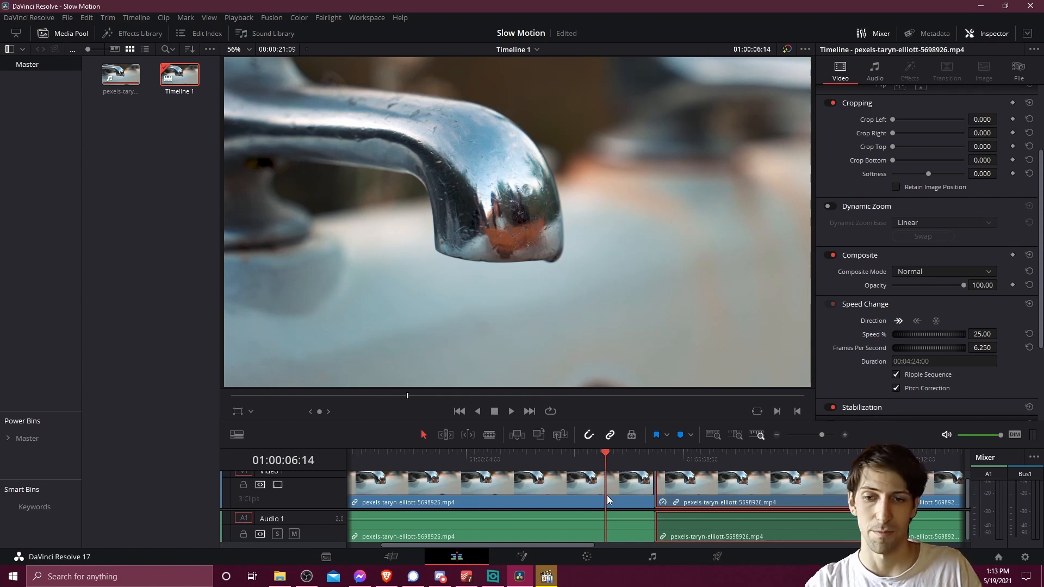
key("b")
left_click(612, 482)
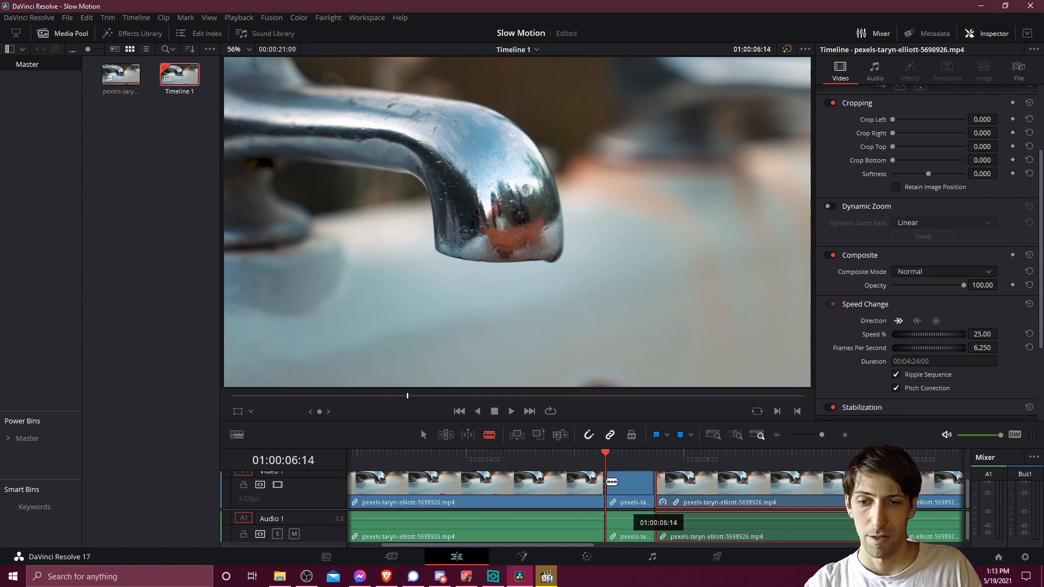
key("a")
- Set the short clip just before the 25% section to 50% speed and play the speed ramp from 01:00:05:23
left_click(626, 487)
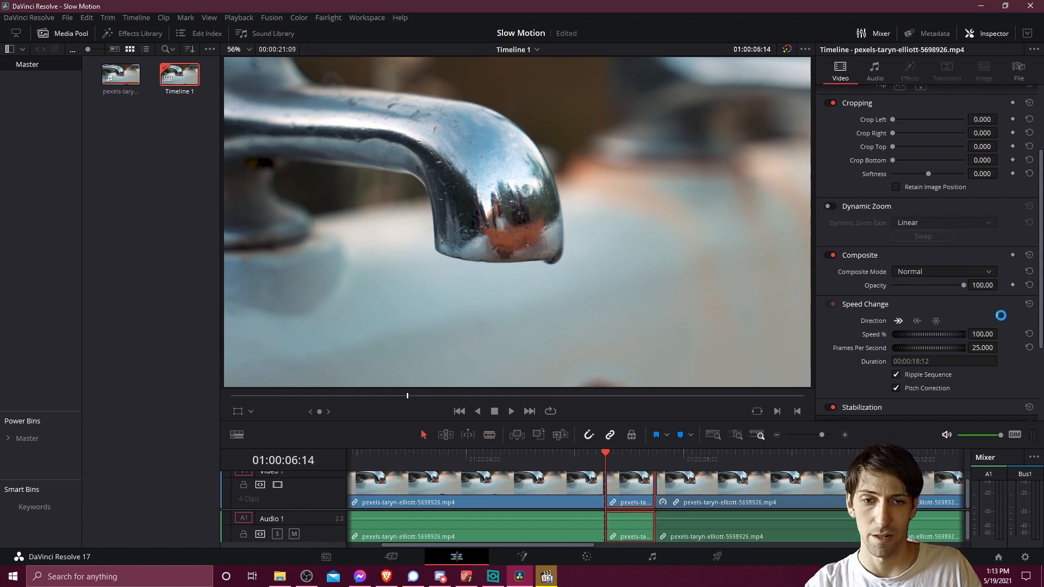
left_click(982, 334)
type("50")
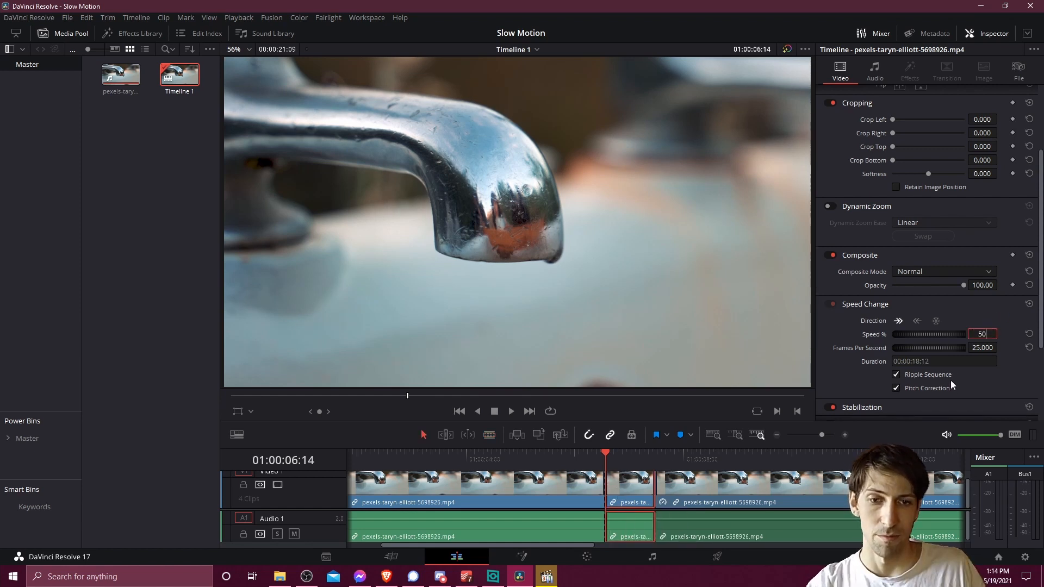
key("Return")
left_click(571, 462)
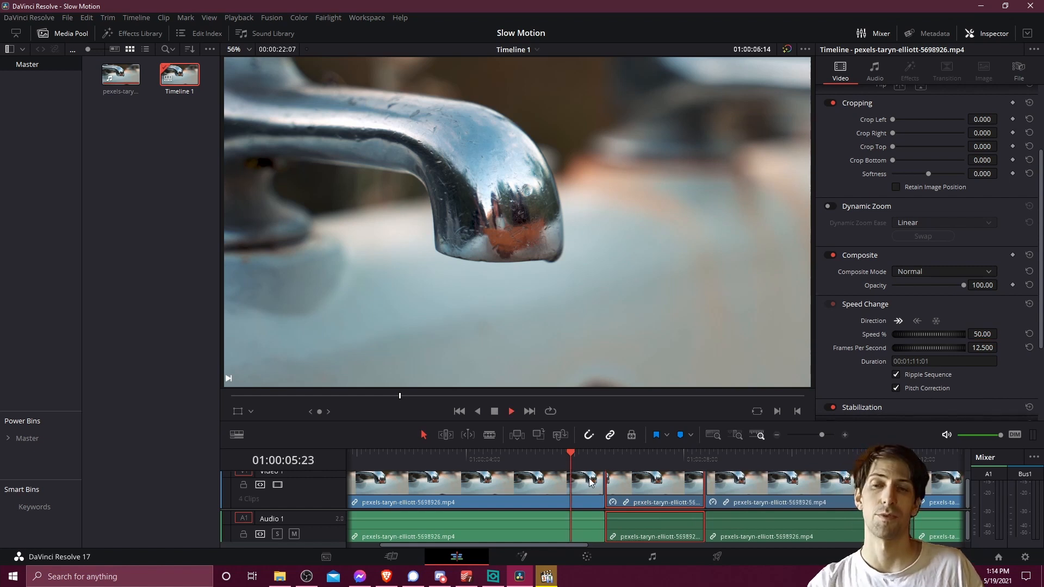
key("space")
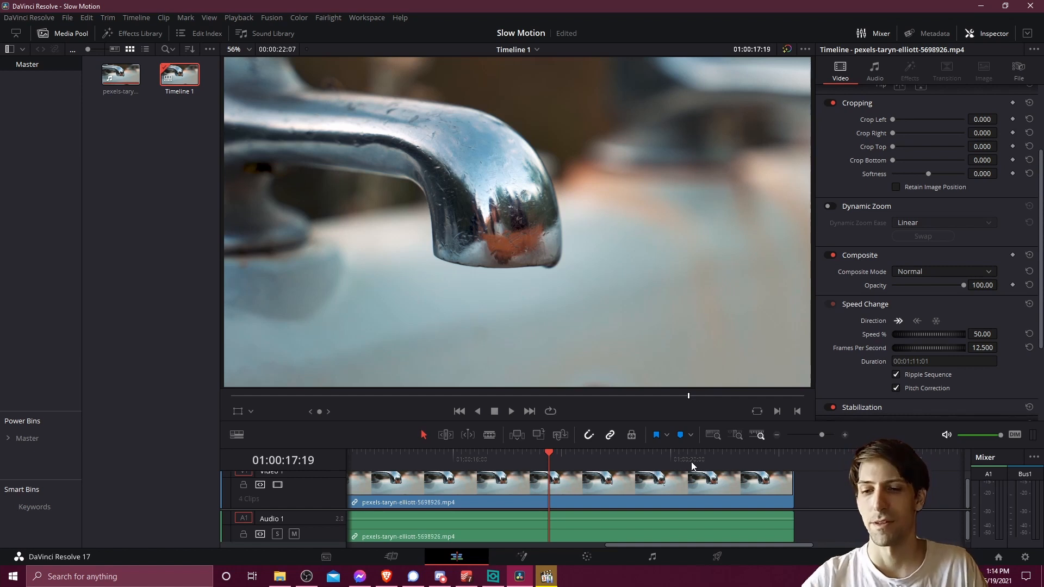
- Split the last clip at 01:00:17:17, before the next drop falls, and return to the selection tool
key("b")
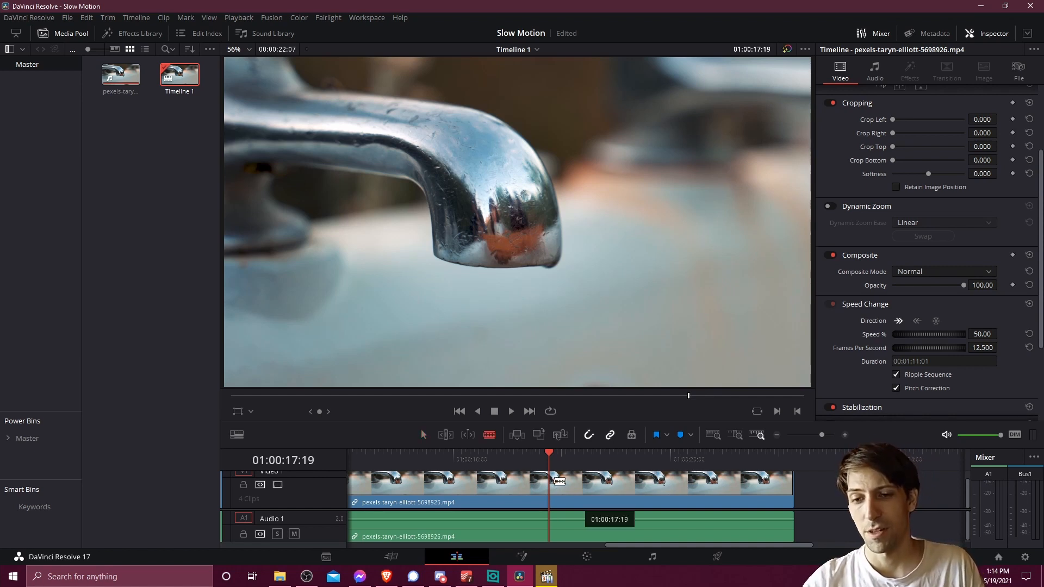
left_click(546, 454)
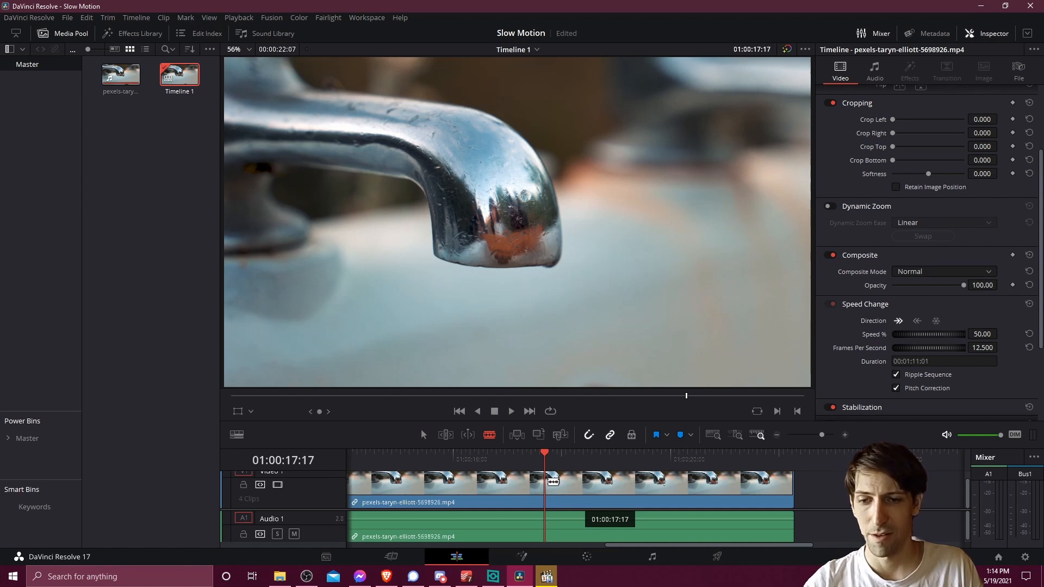
left_click(553, 481)
key("a")
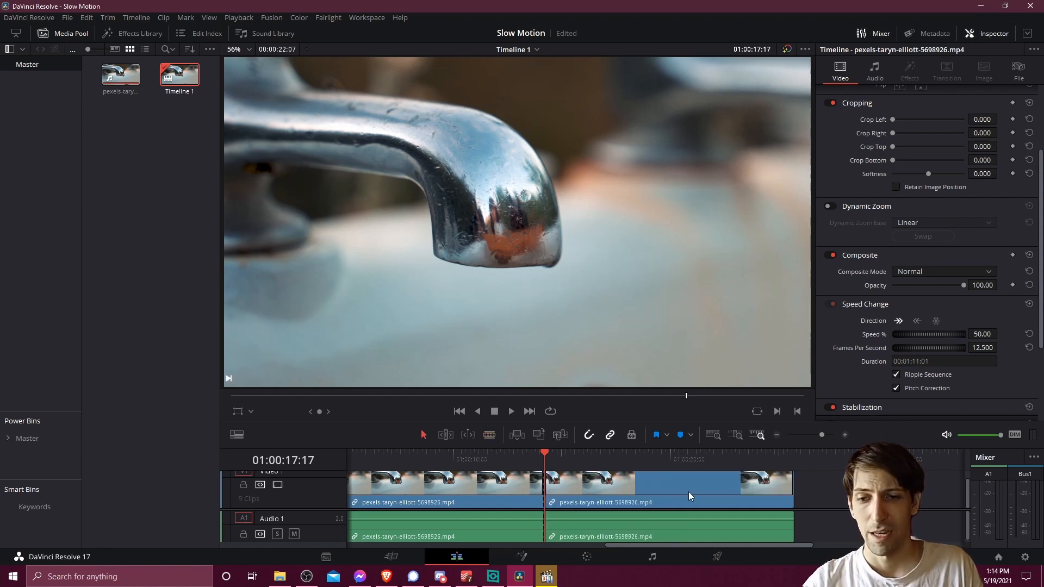
- Split the remaining clip again at 01:00:19:21, after the drop has fallen, and return to the selection tool
left_click_drag(592, 465, 625, 461)
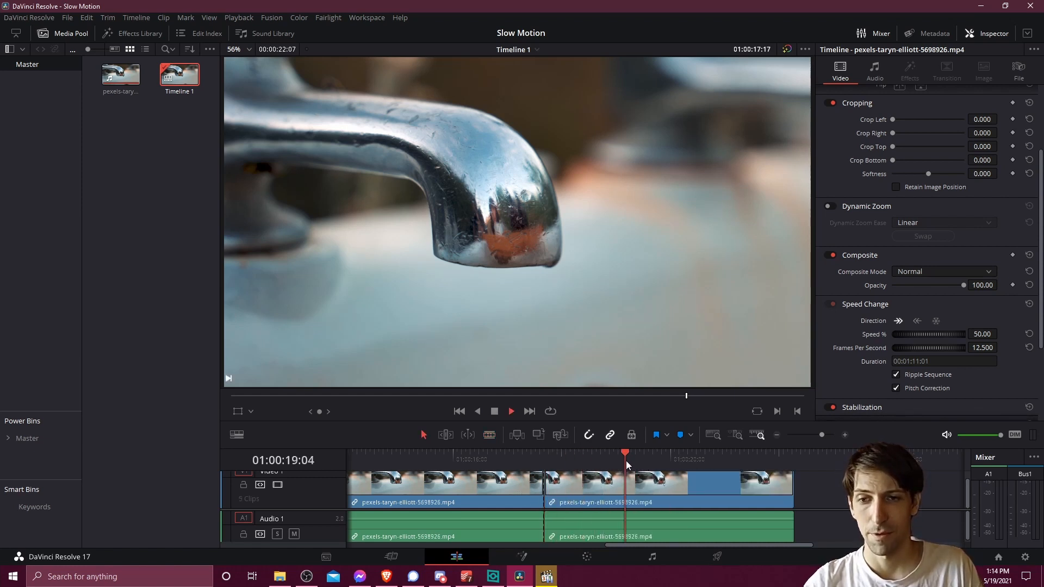
key("space")
key("space")
key("b")
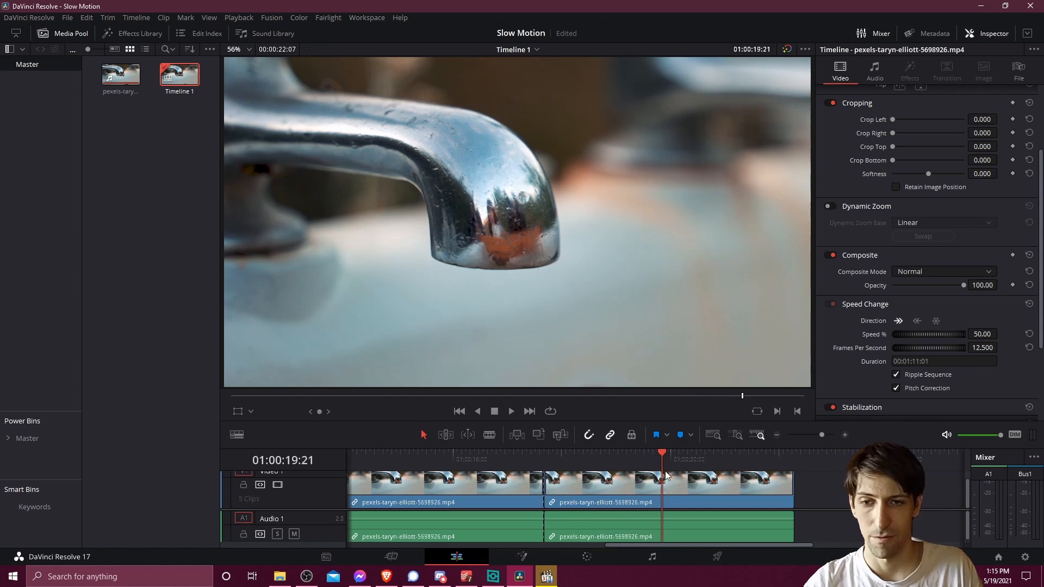
left_click(672, 489)
key("a")
- Copy the clip between 01:00:17:17 and 01:00:19:21 and insert the copy directly after it at 01:00:19:21
key("ctrl+equal")
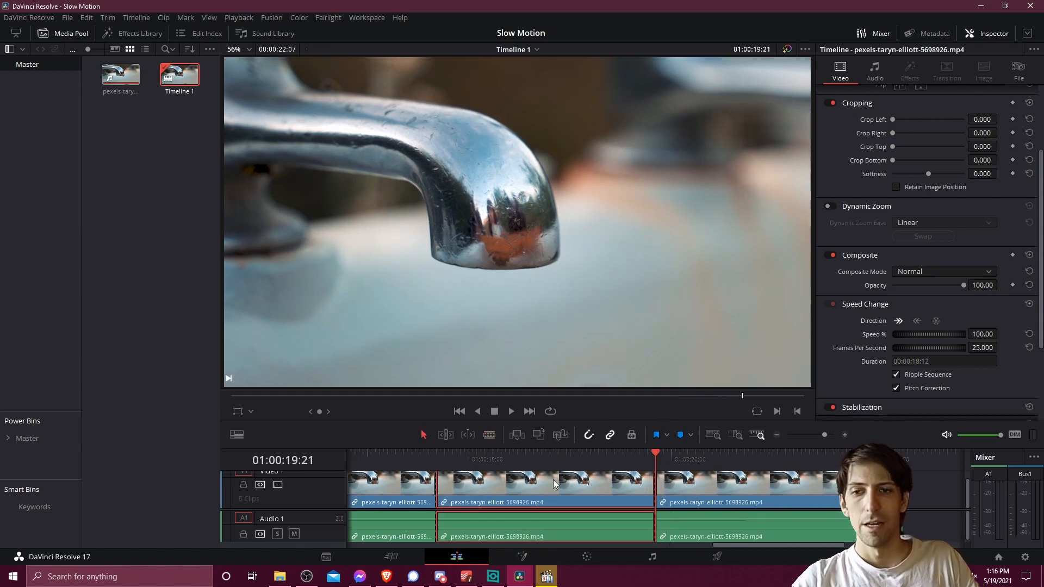
left_click(553, 480)
left_click(566, 456)
left_click_drag(581, 460, 654, 456)
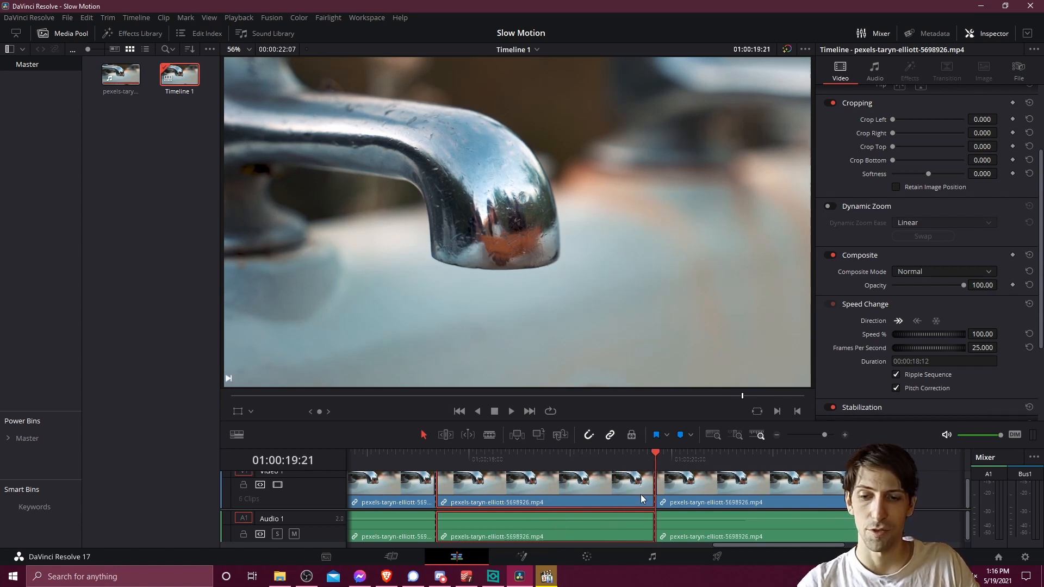
left_click(942, 499)
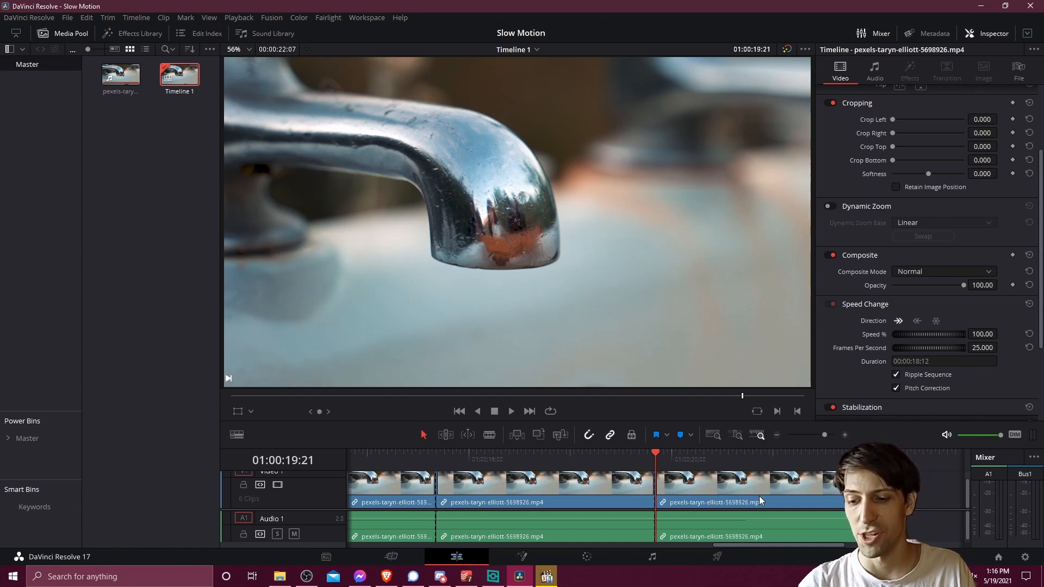
key("ctrl+v")
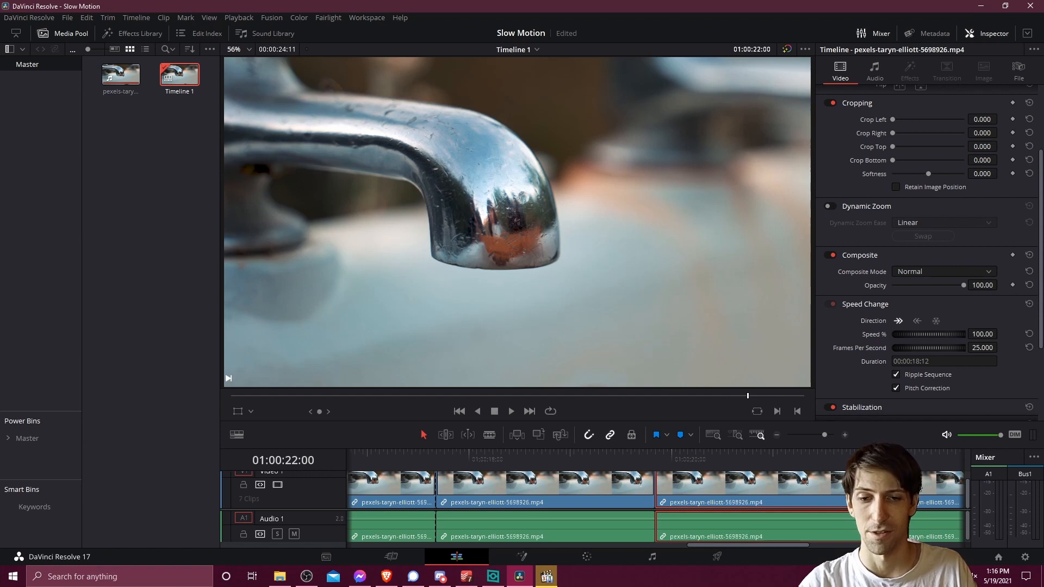
- Play the timeline from 01:00:17:24 to check the original drop clip and its duplicate
left_click(892, 494)
scroll(785, 545, "right", 2)
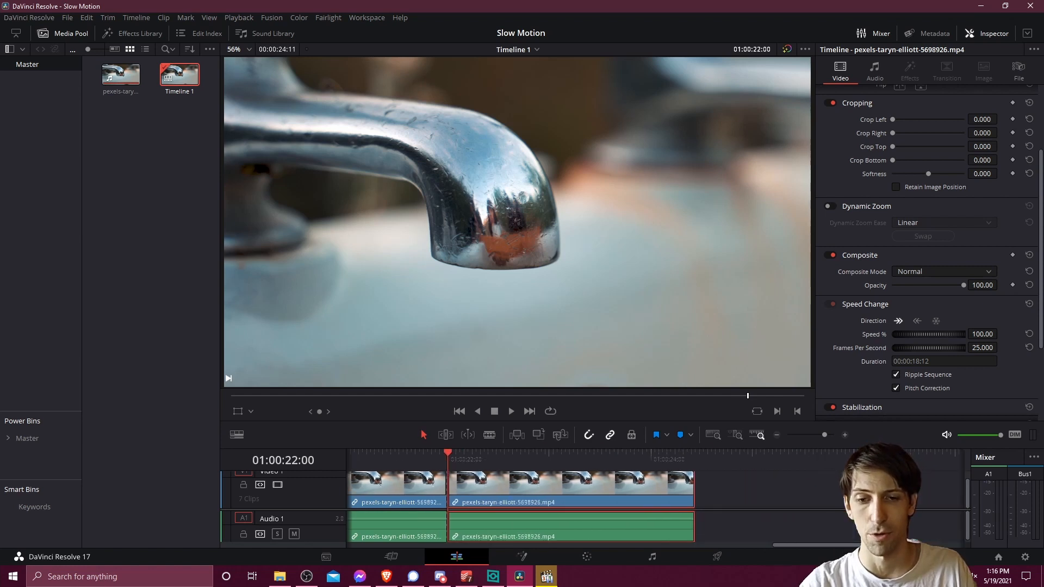
left_click(456, 459)
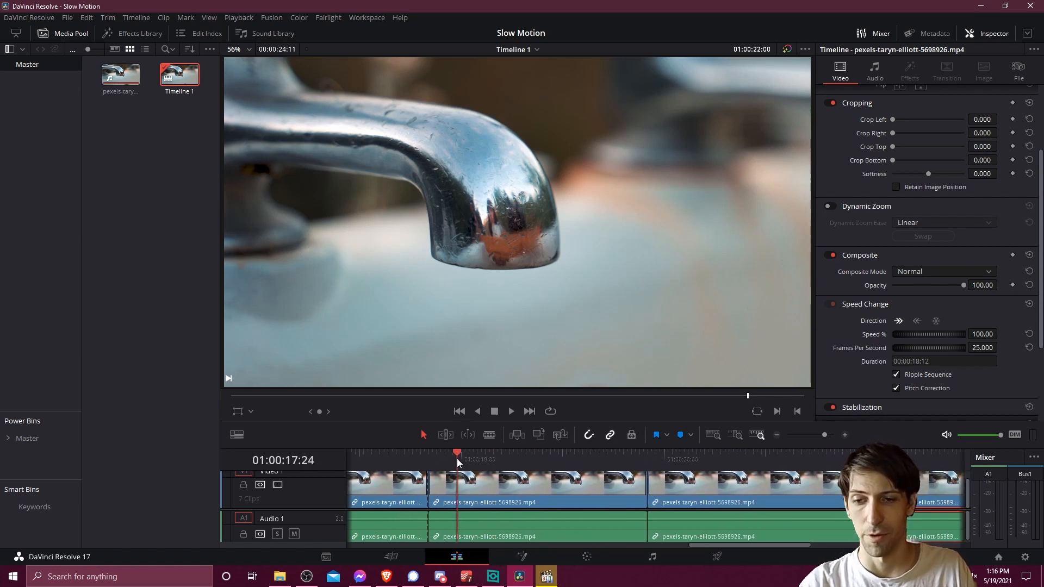
key("space")
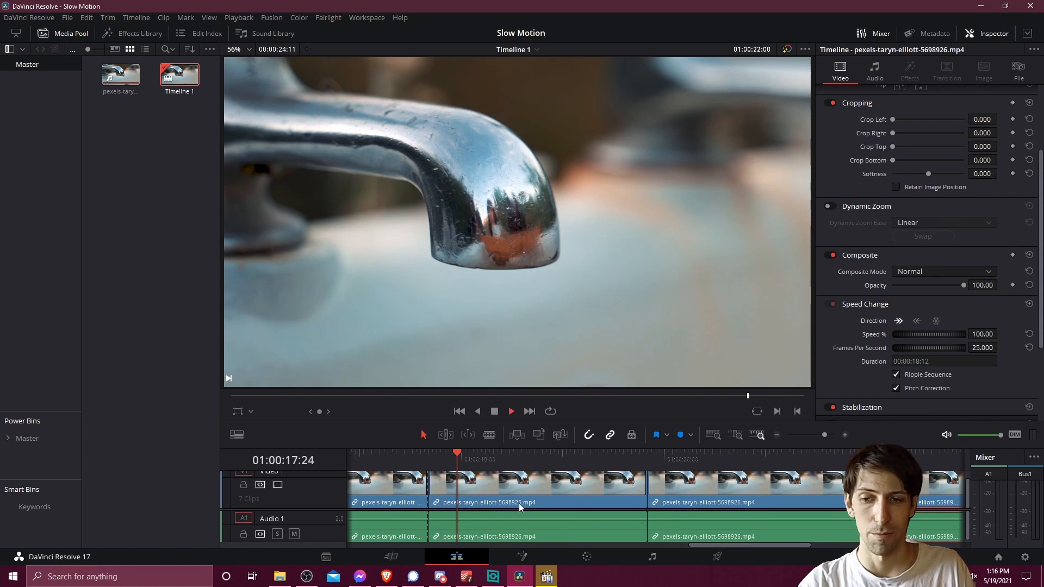
key("space")
- Slow the duplicated drop clip to 50% speed with Pitch Correction off, and save the project
left_click(704, 483)
left_click(703, 458)
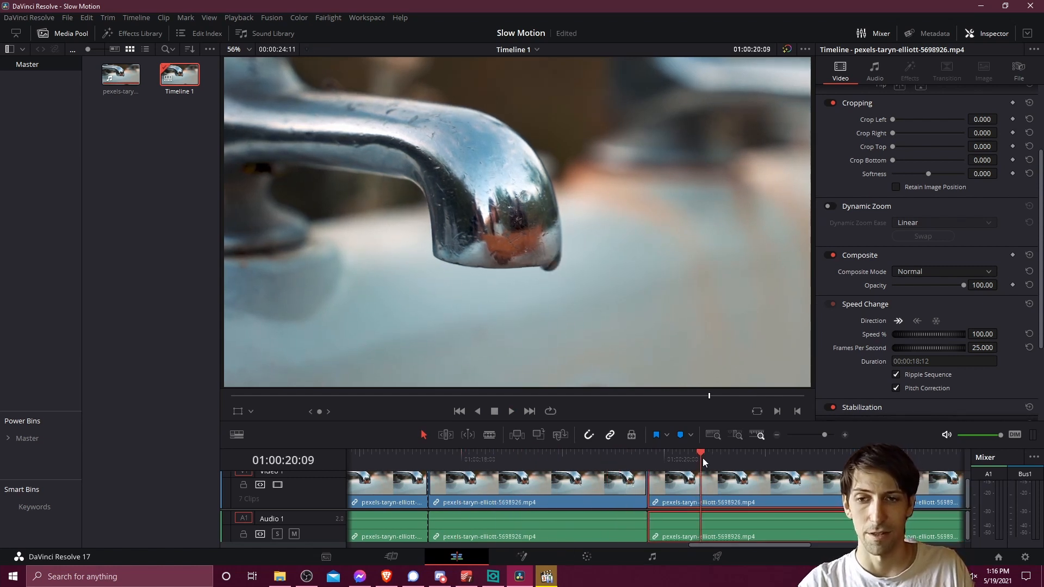
left_click(970, 334)
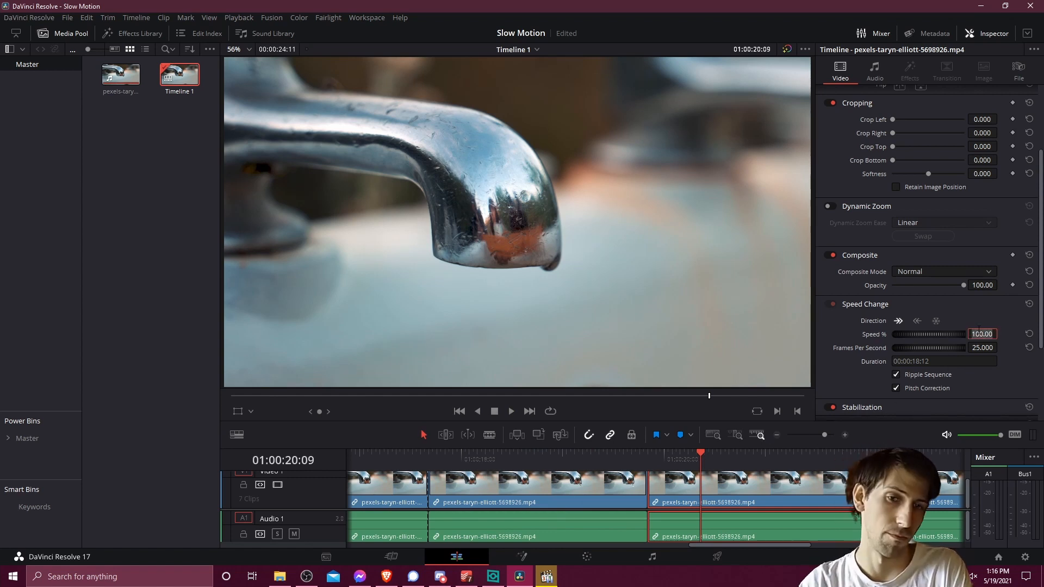
type("50")
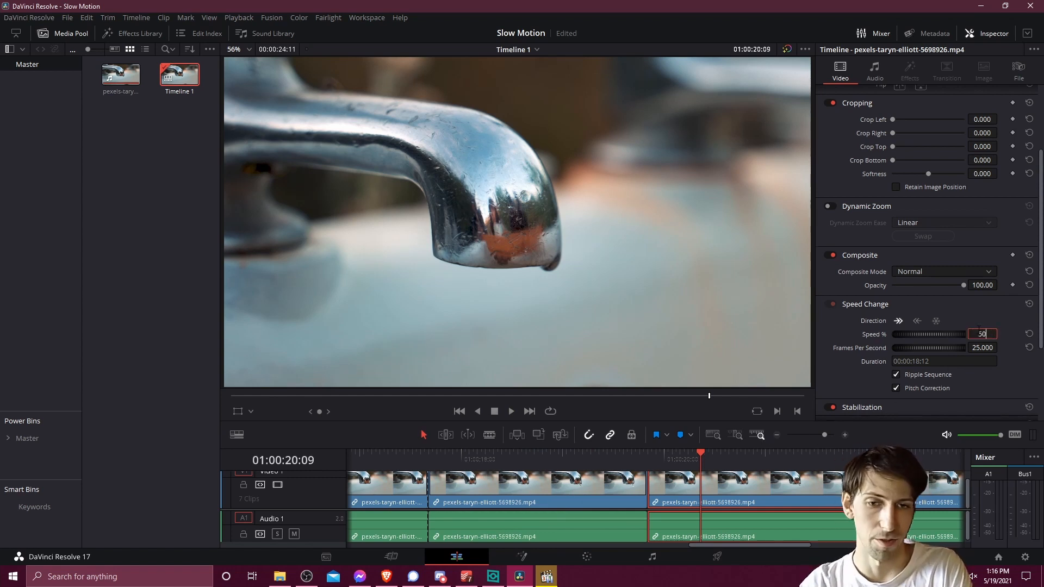
key("Return")
left_click(942, 388)
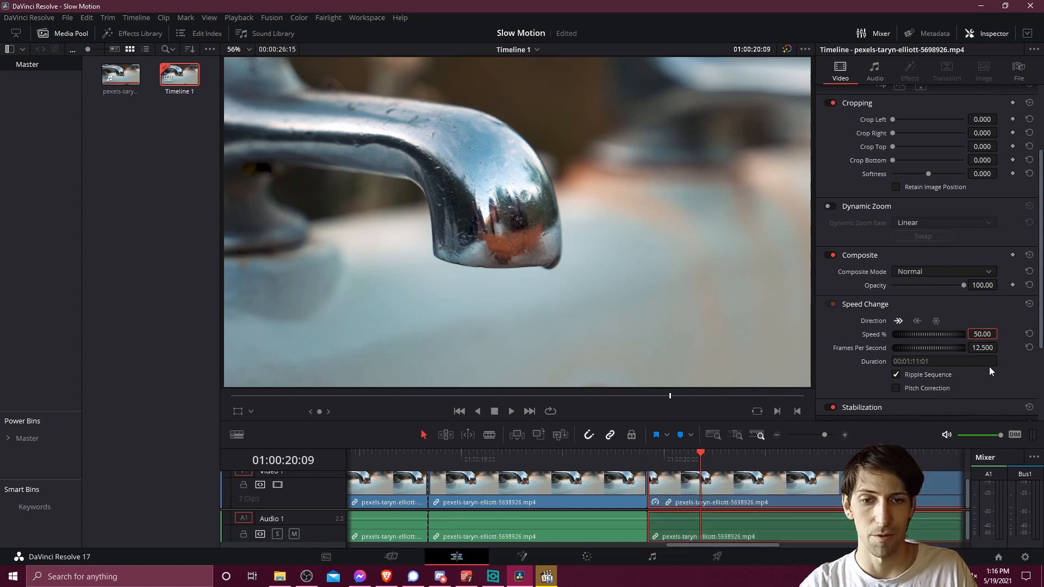
key("ctrl+s")
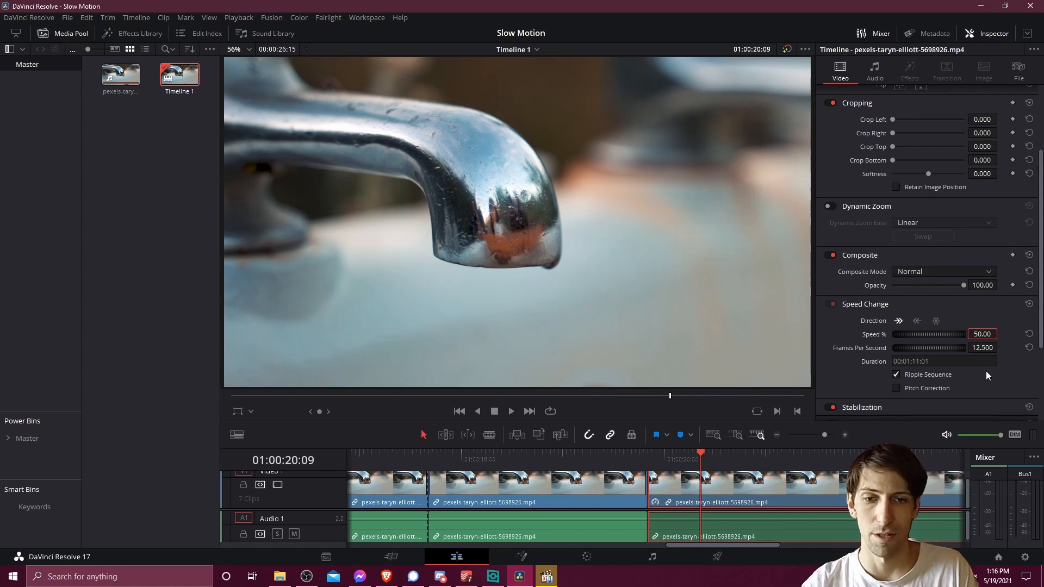
left_click(980, 367)
left_click(979, 389)
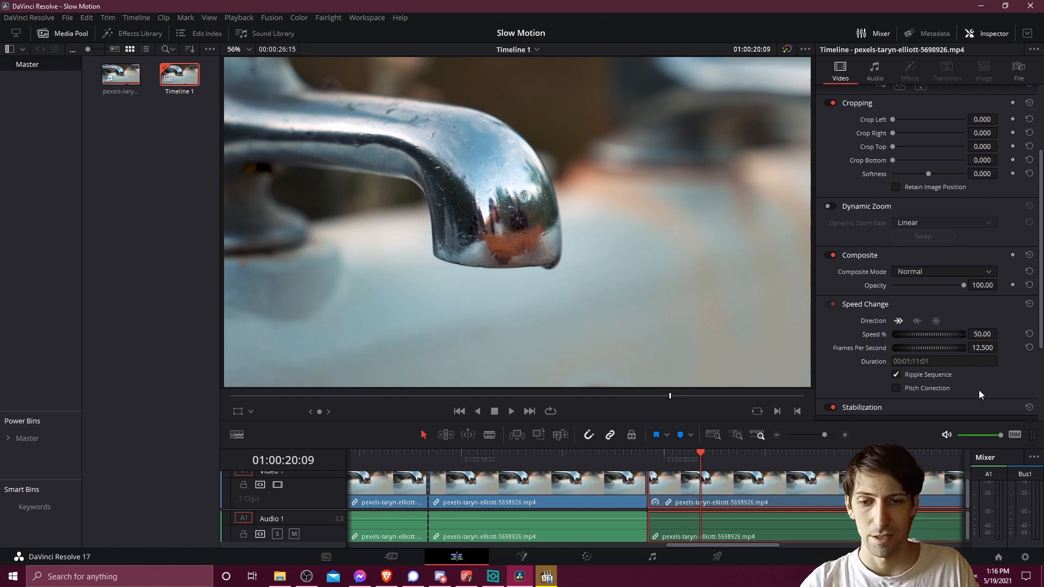
scroll(621, 492, "right", 2)
scroll(706, 494, "right", 2)
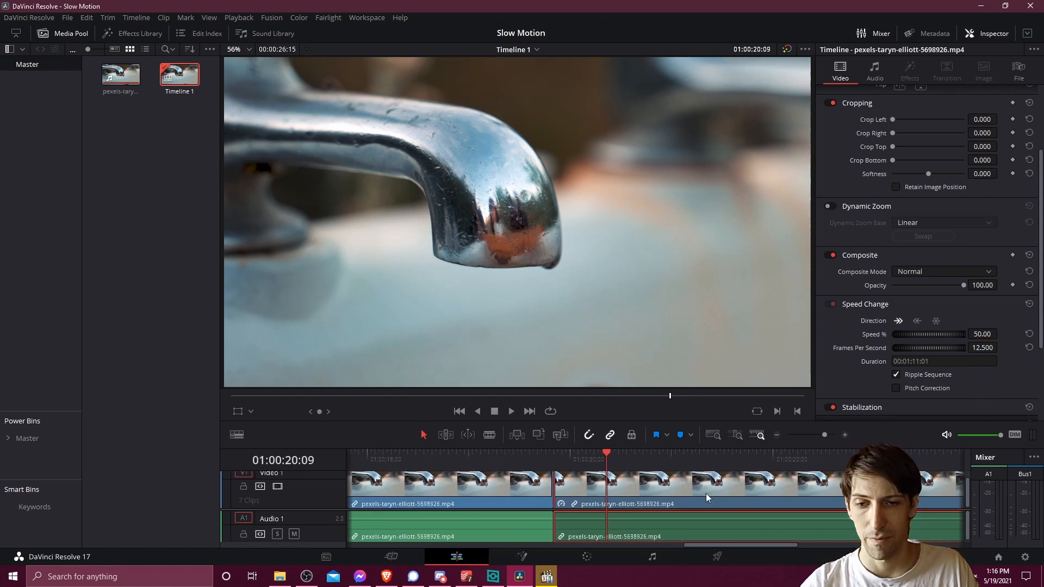
scroll(666, 484, "left", 3)
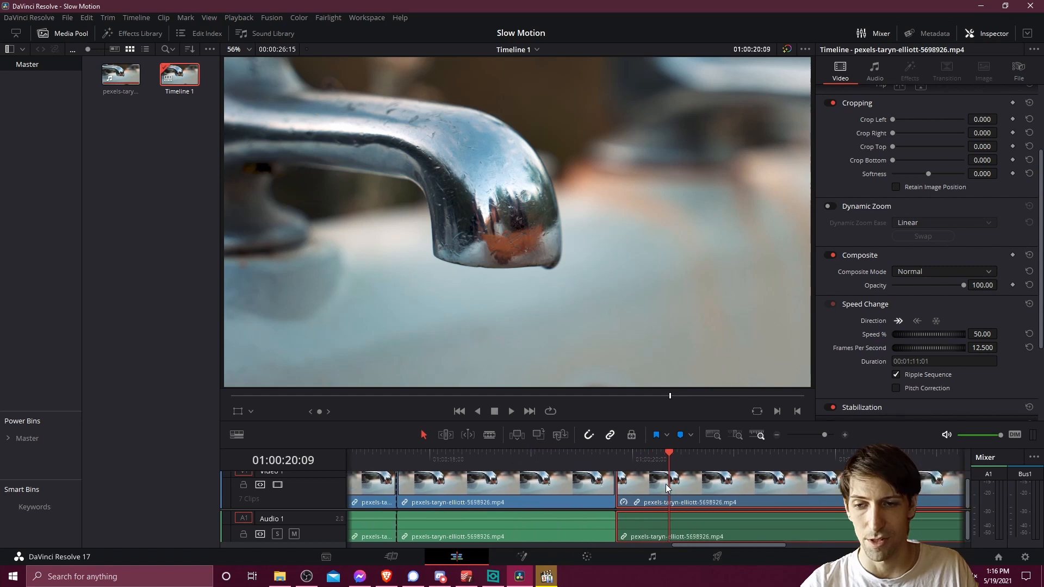
- Play the timeline from near the start of the original drop clip through its slowed duplicate, stopping at 01:00:24:17
left_click(419, 456)
key("ctrl+b")
key("space")
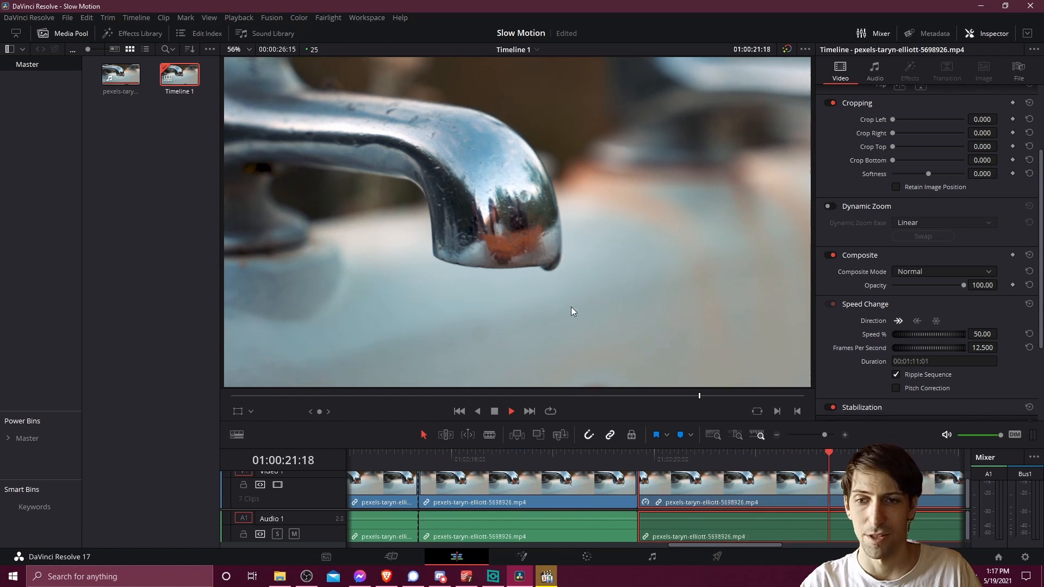
left_click(379, 457)
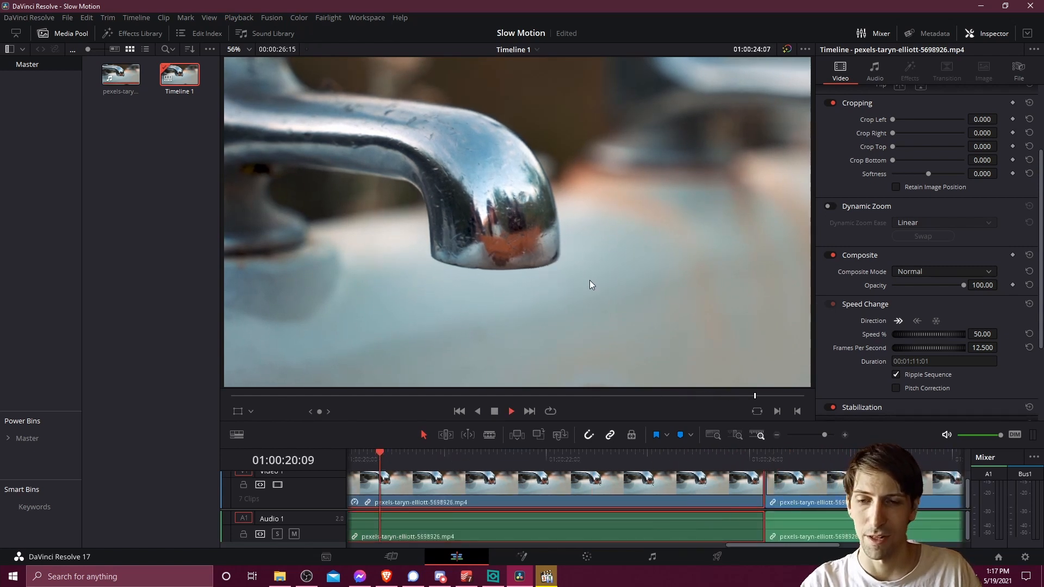
key("space")
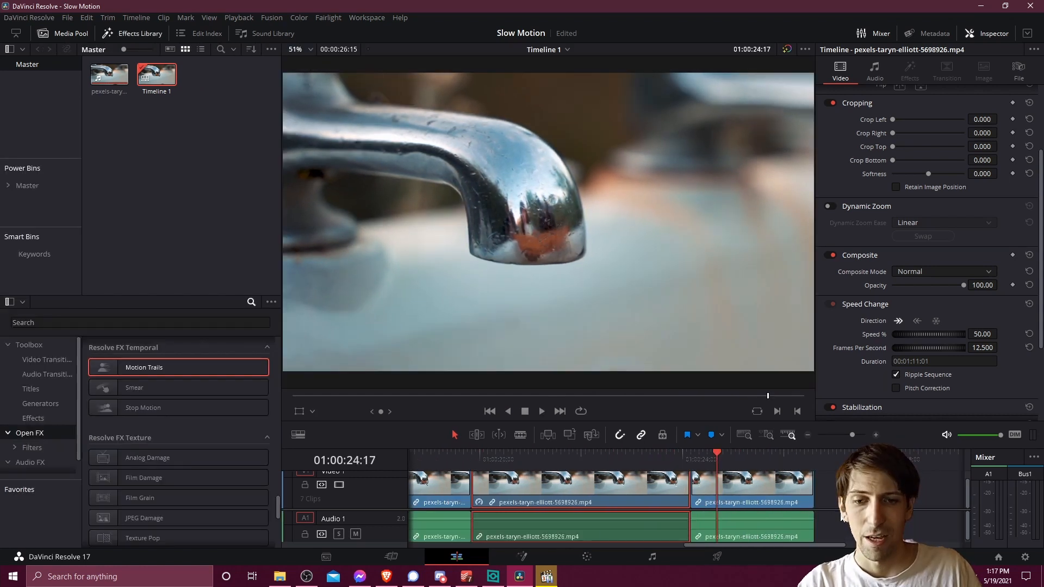
- Browse the Open FX effects in the Effects Library down to the Resolve FX Warp group
scroll(807, 511, "left", 2)
scroll(809, 508, "left", 3)
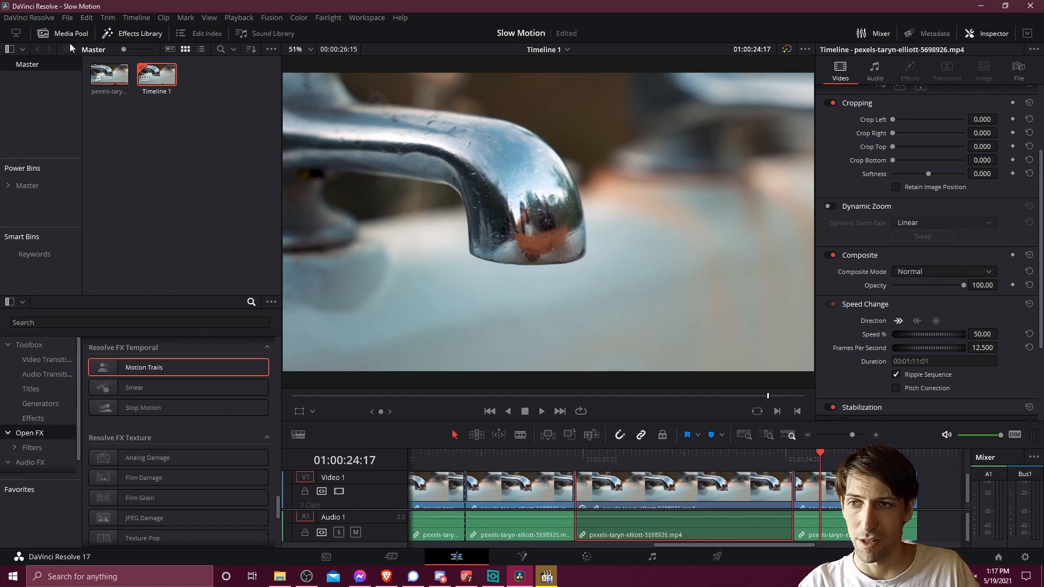
scroll(218, 495, "down", 5)
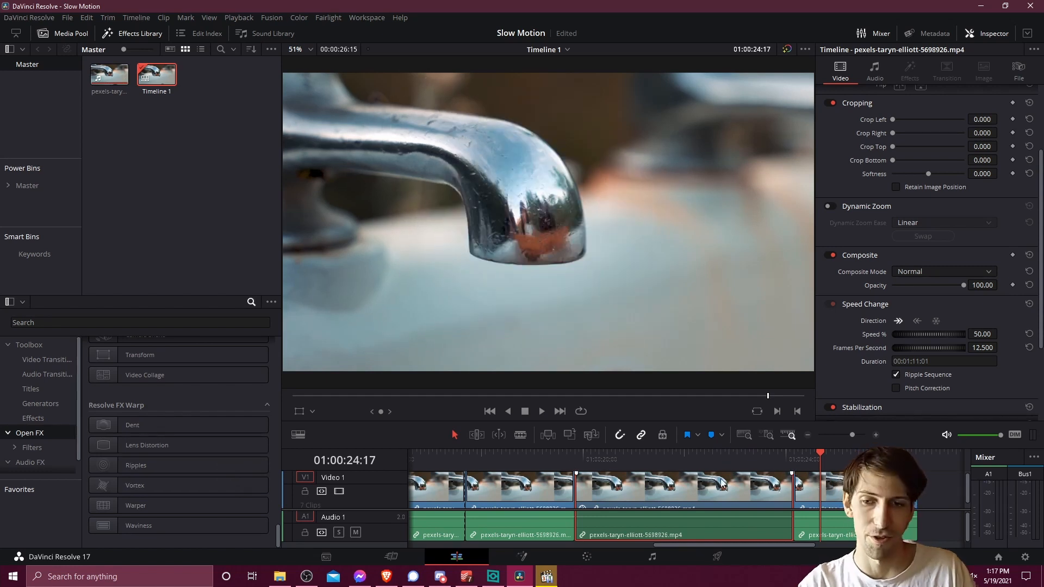
- Move the playhead back to the edit point at 01:00:17:17, where the original drop clip starts
left_click_drag(630, 492, 664, 485)
key("Up")
key("Up")
key("Up")
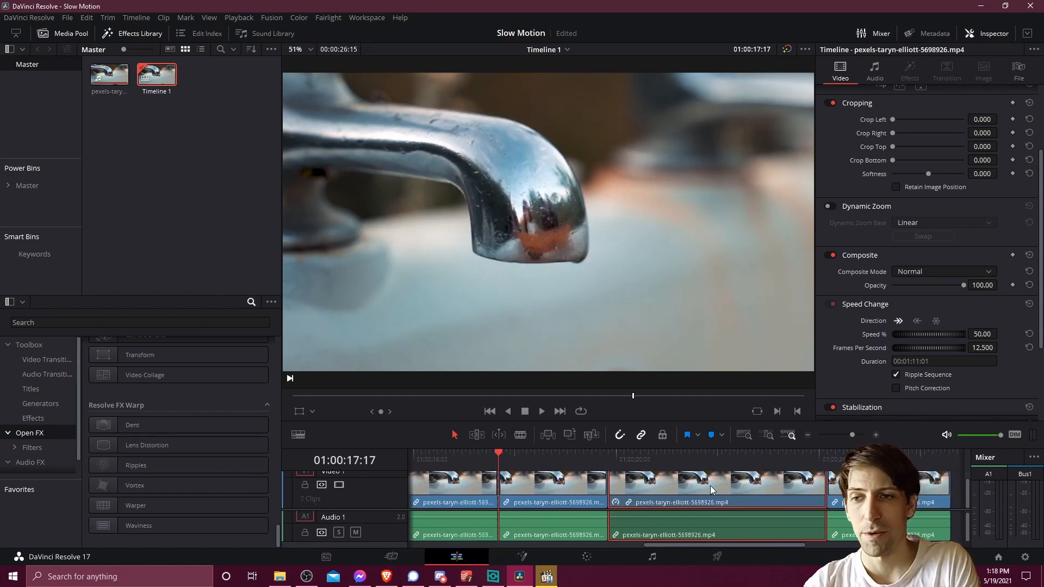